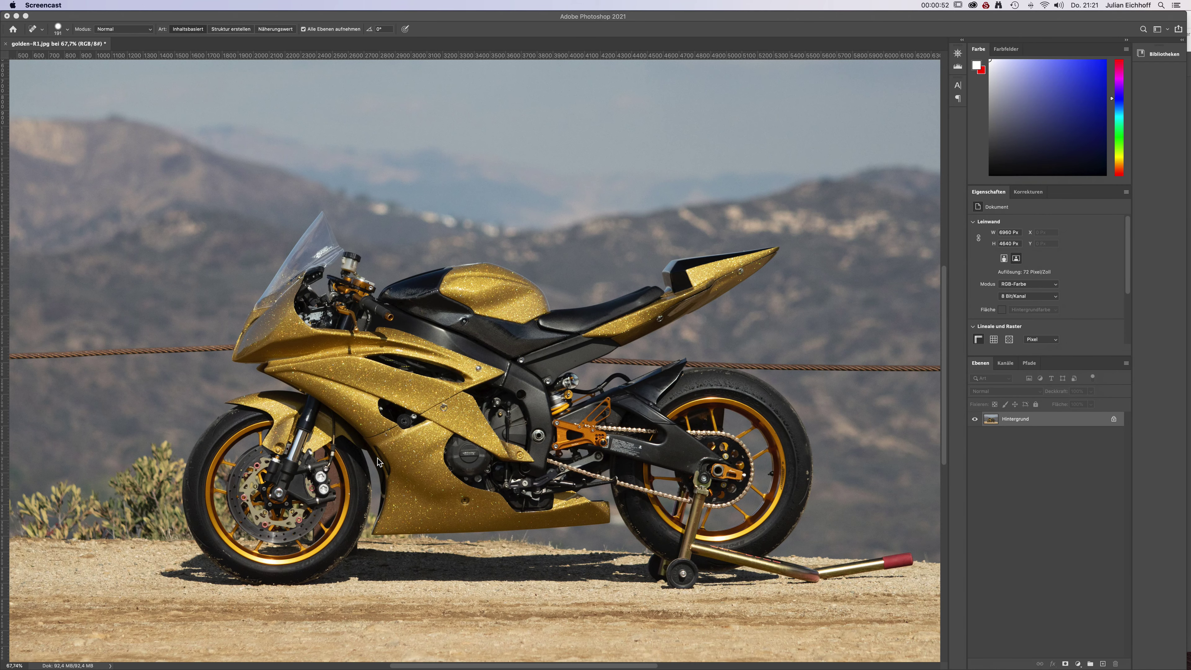
Add a new empty layer above the background layer for the retouching.
scroll(379, 462, down, 5)
scroll(378, 458, up, 5)
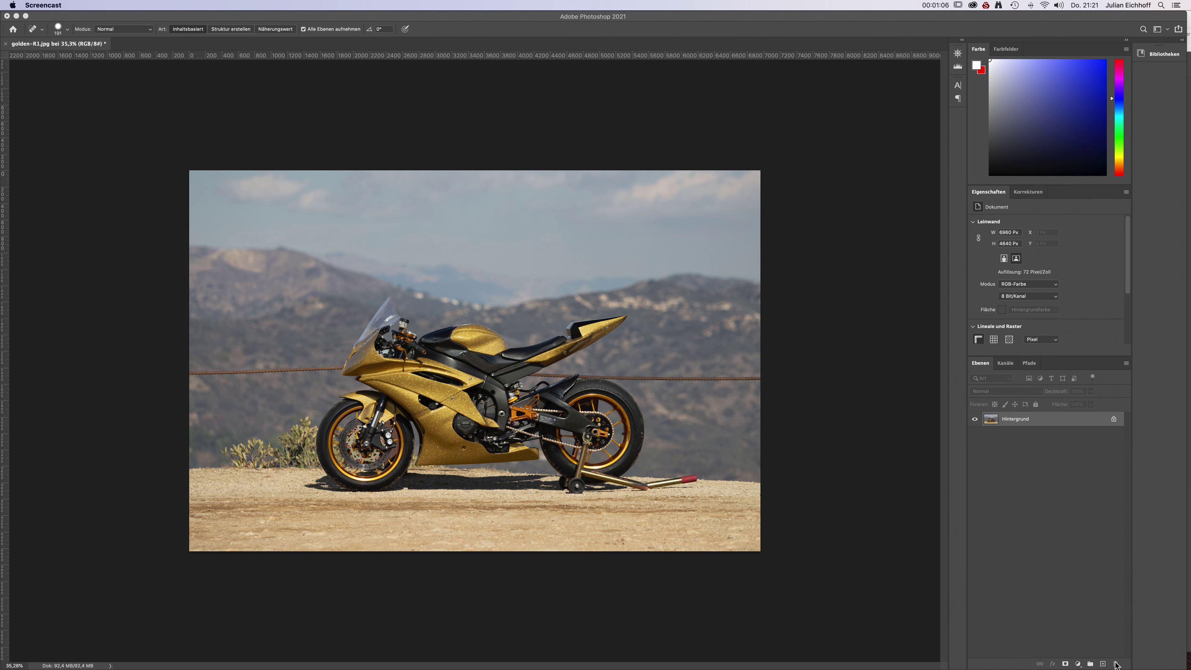
click(1103, 664)
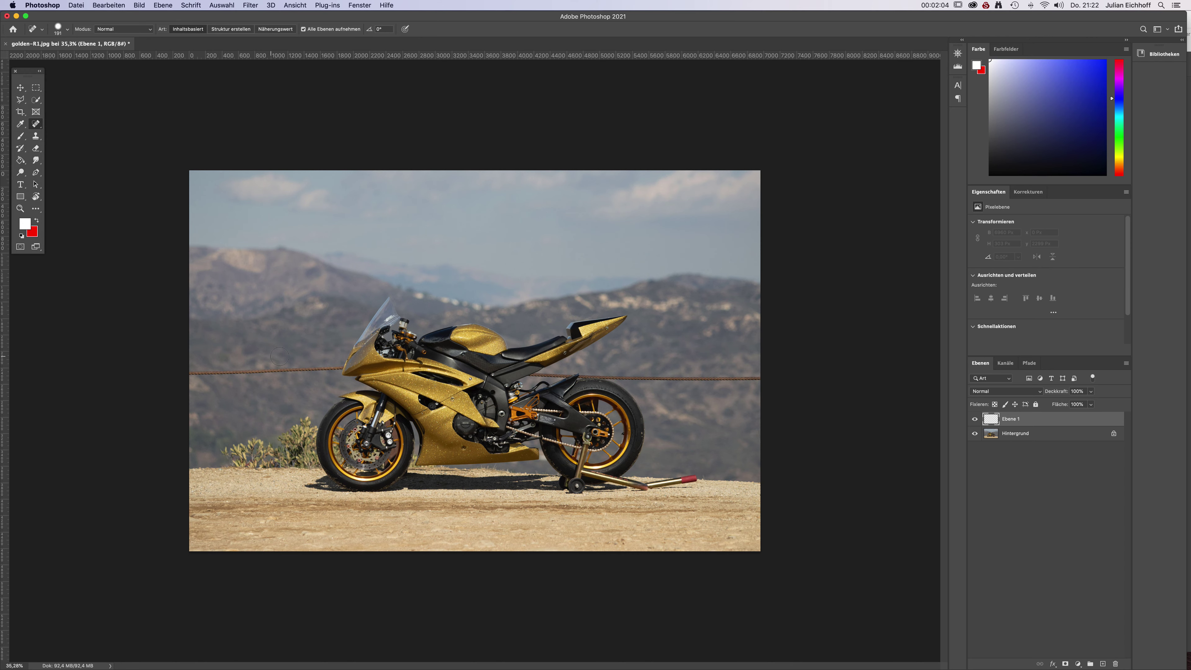
Try removing the rope in front of the motorcycle with one Spot Healing Brush stroke from the image edge to the fairing.
scroll(266, 367, up, 6)
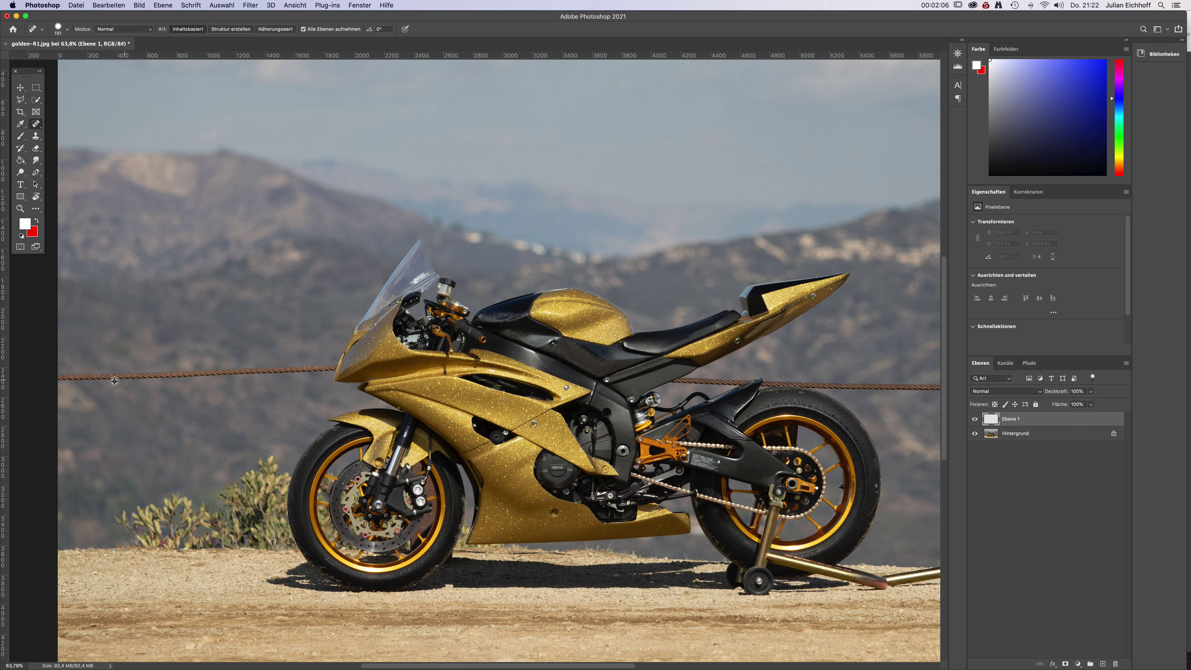
drag(66, 382, 330, 368)
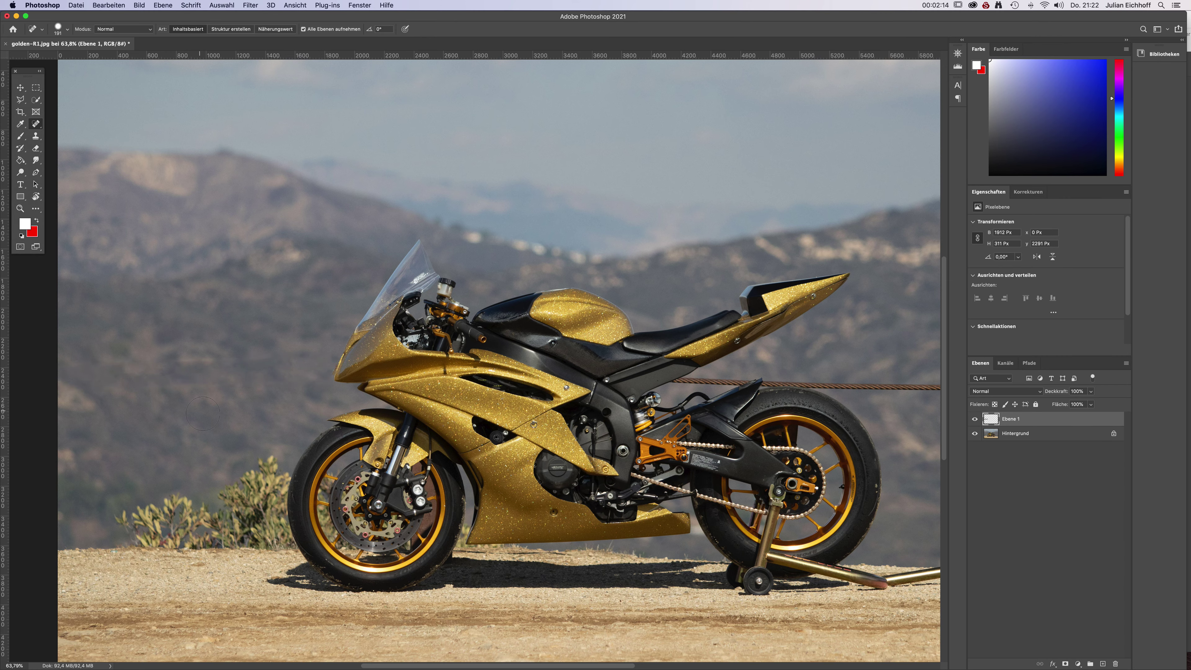
key(super+minus)
key(super+minus)
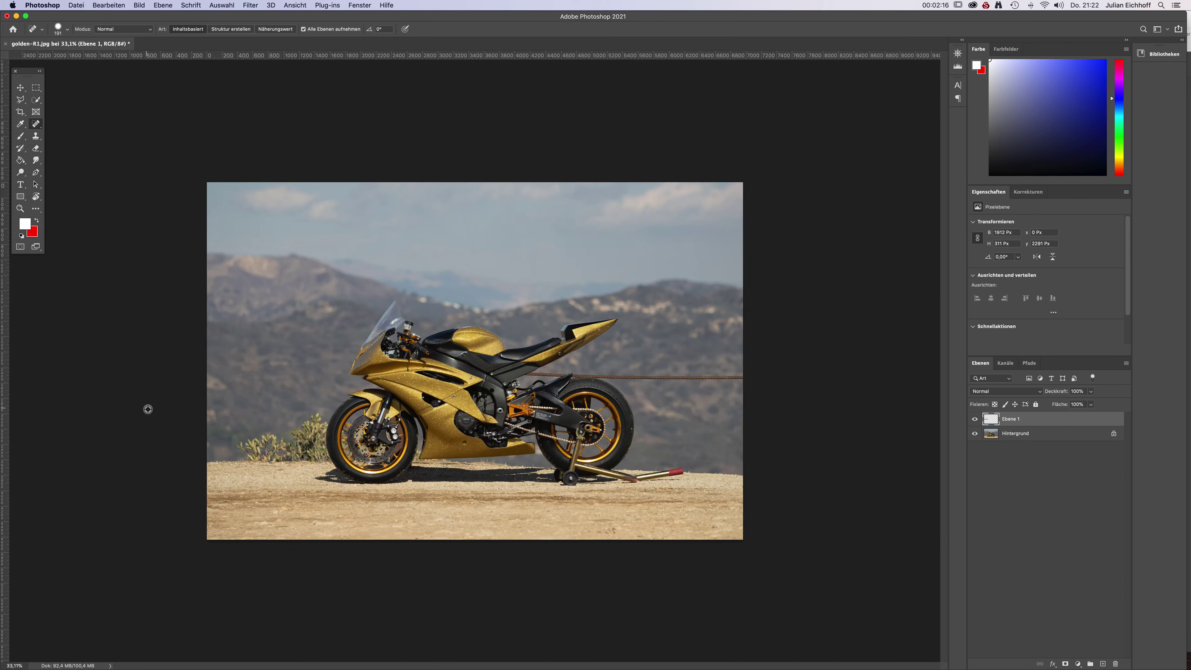
Examine the healed background and the edge of the motorcycle's front fairing at different magnifications for leftover artifacts.
scroll(177, 399, up, 2)
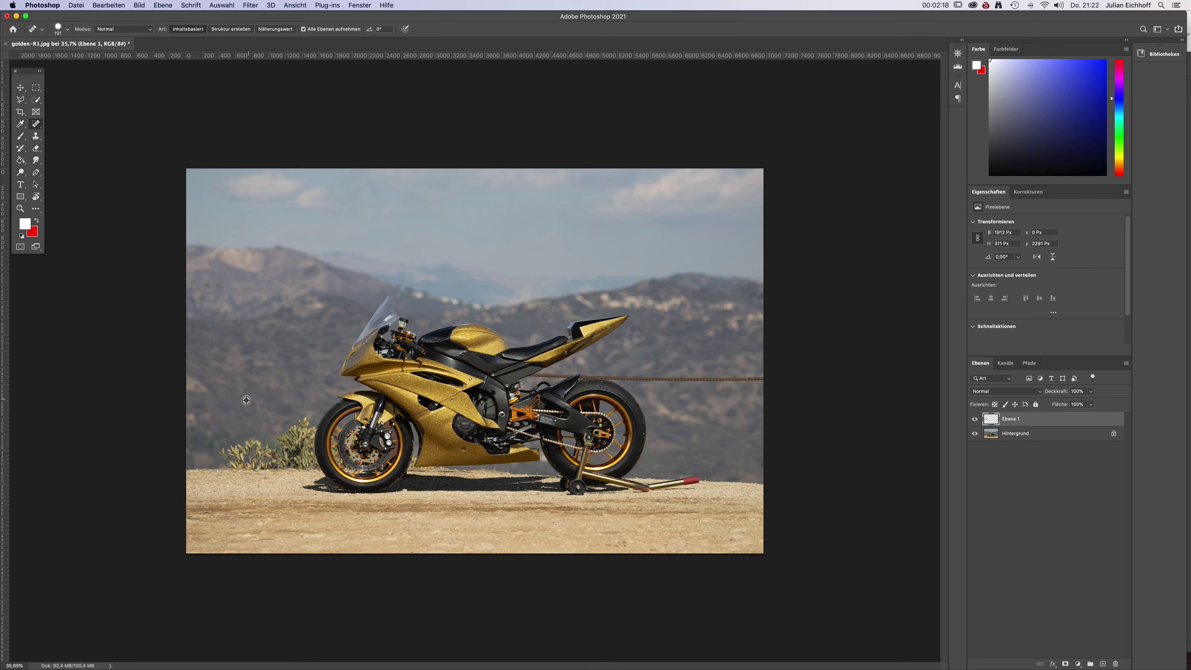
scroll(263, 396, down, 4)
scroll(331, 380, up, 8)
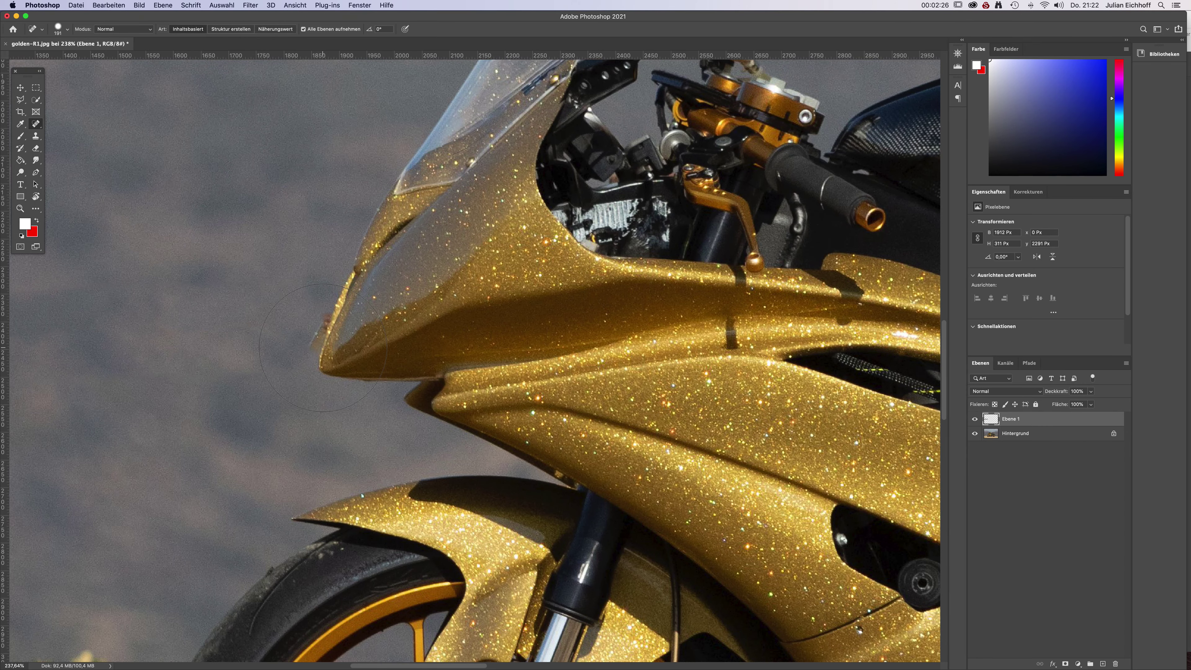
scroll(218, 380, down, 7)
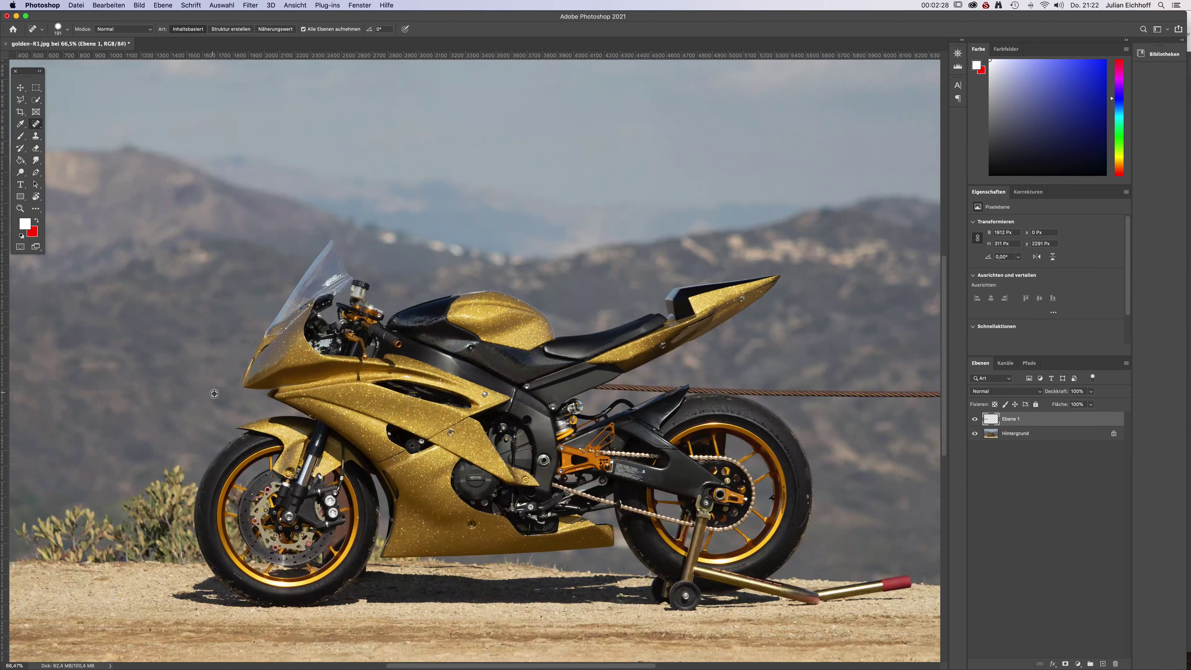
scroll(213, 393, down, 1)
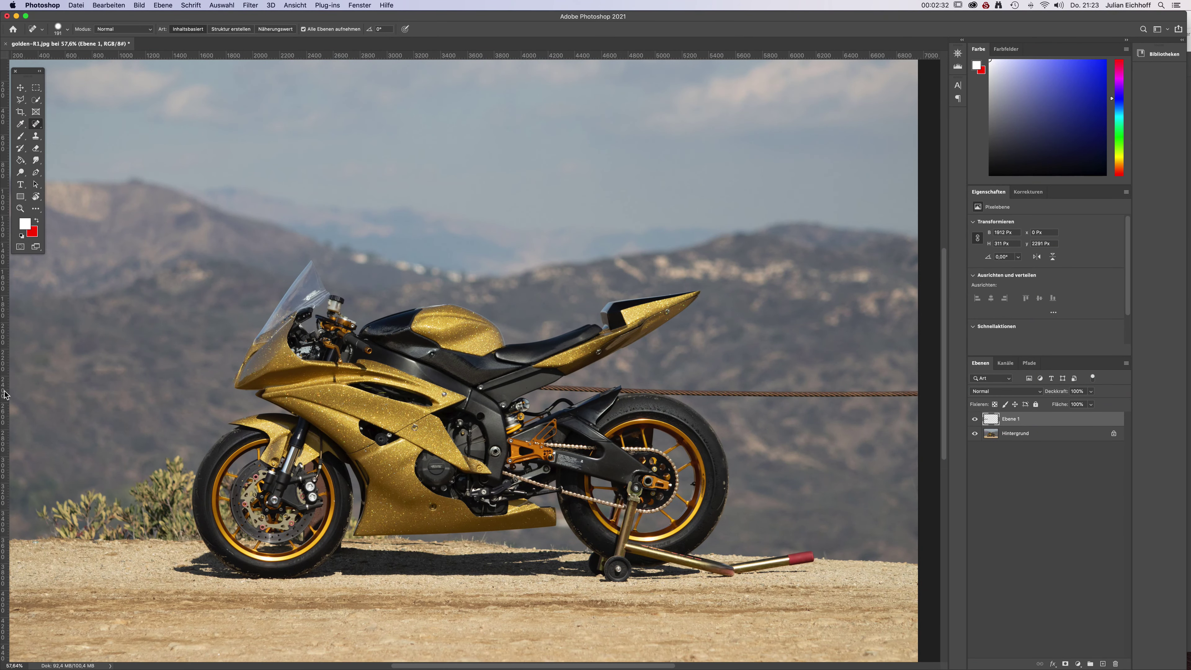
scroll(47, 397, down, 3)
scroll(123, 415, up, 5)
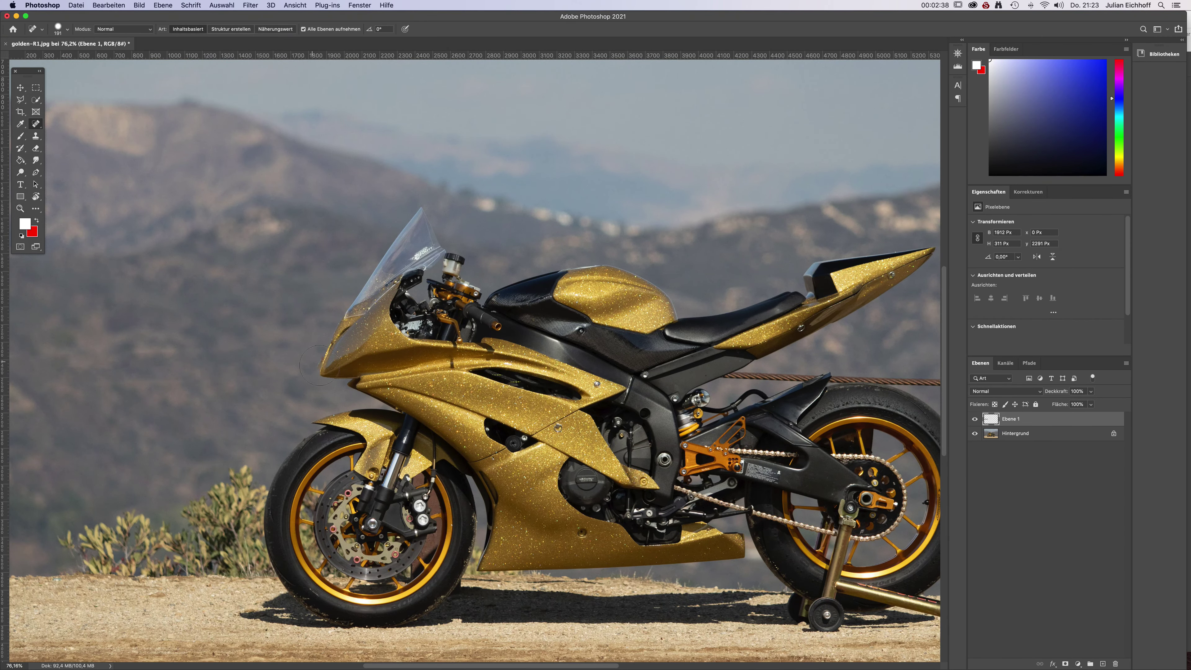
scroll(319, 365, up, 5)
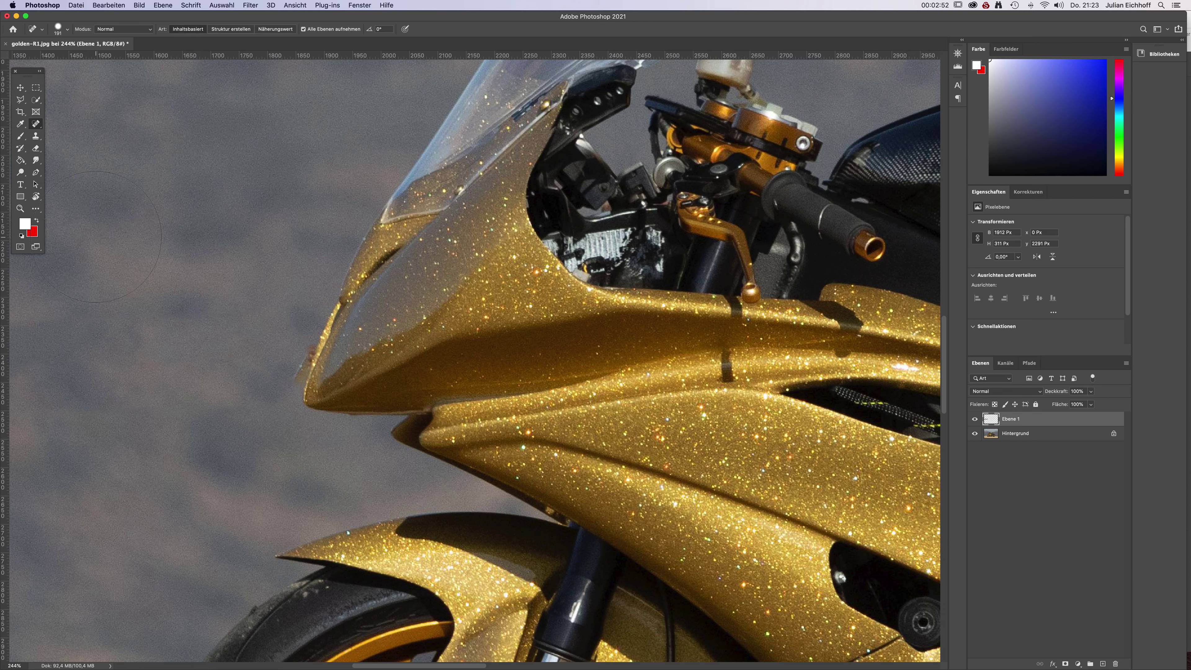
Clone background over the smudged rope remnant at the tip of the front fairing with the Clone Stamp.
click(35, 136)
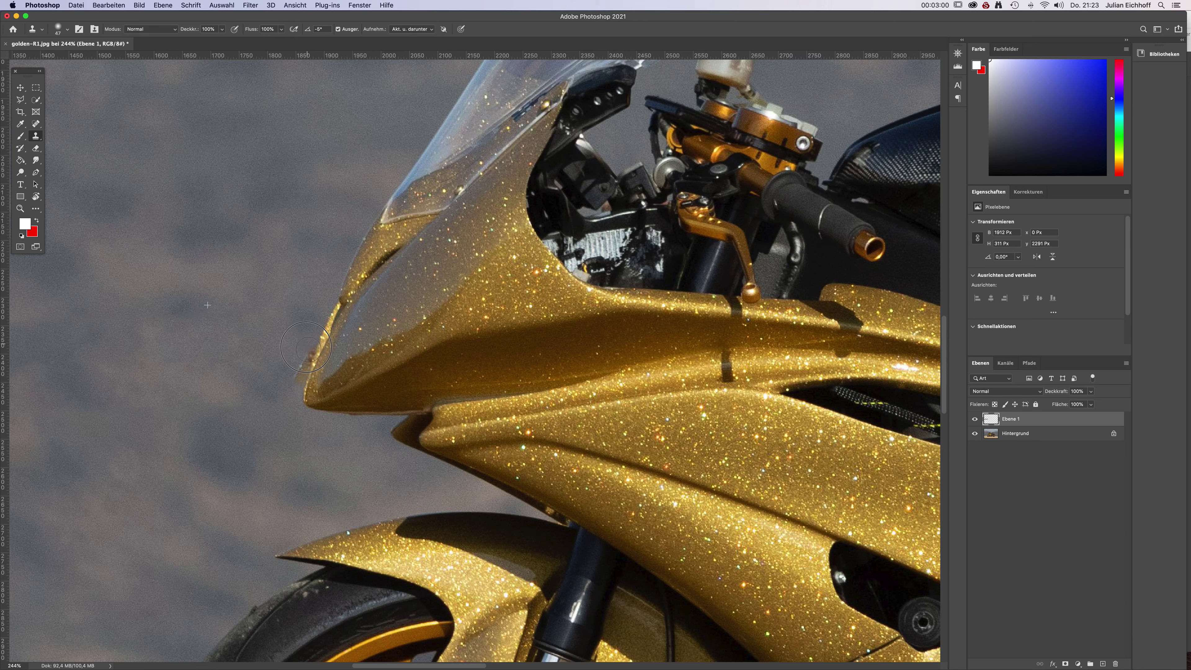
mouse_move(306, 347)
mouse_down()
mouse_move(297, 385)
mouse_move(306, 334)
mouse_up()
scroll(107, 425, down, 5)
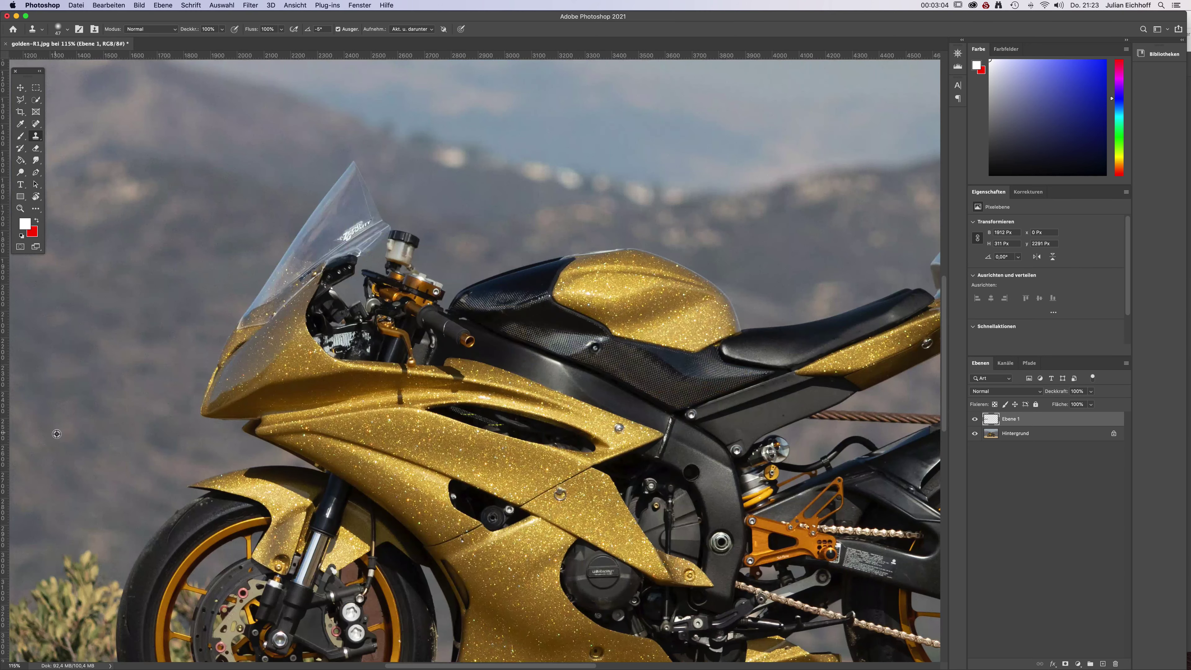
scroll(60, 432, down, 5)
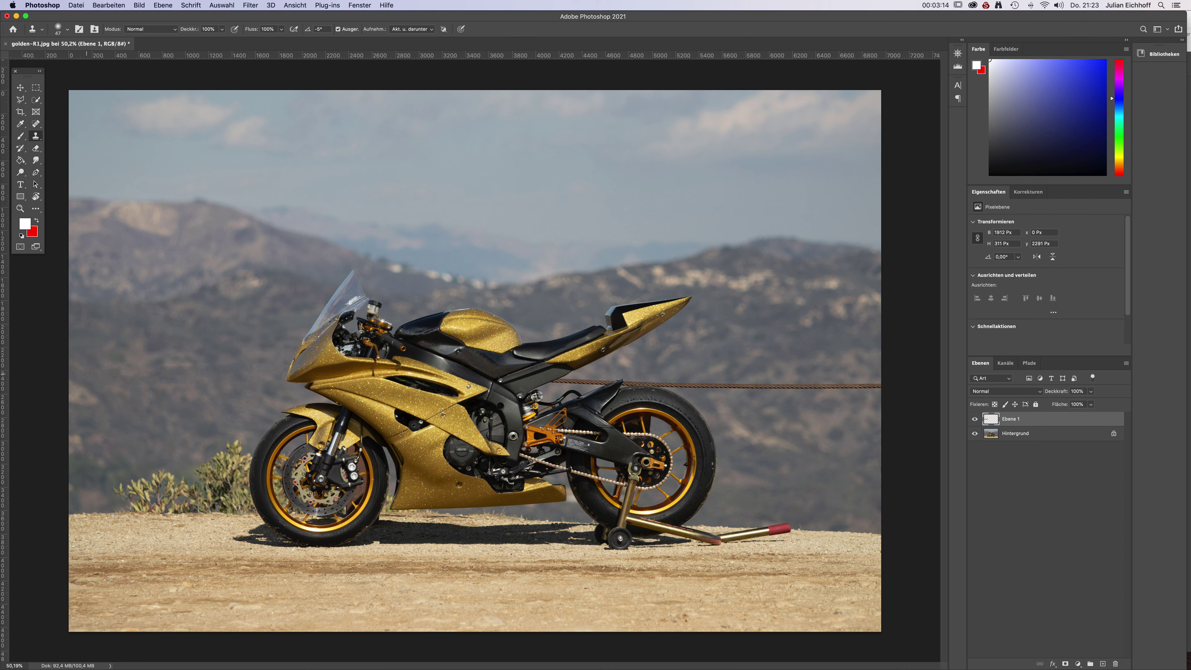
Undo the retouching of the rope in front of the motorcycle.
right_click(193, 401)
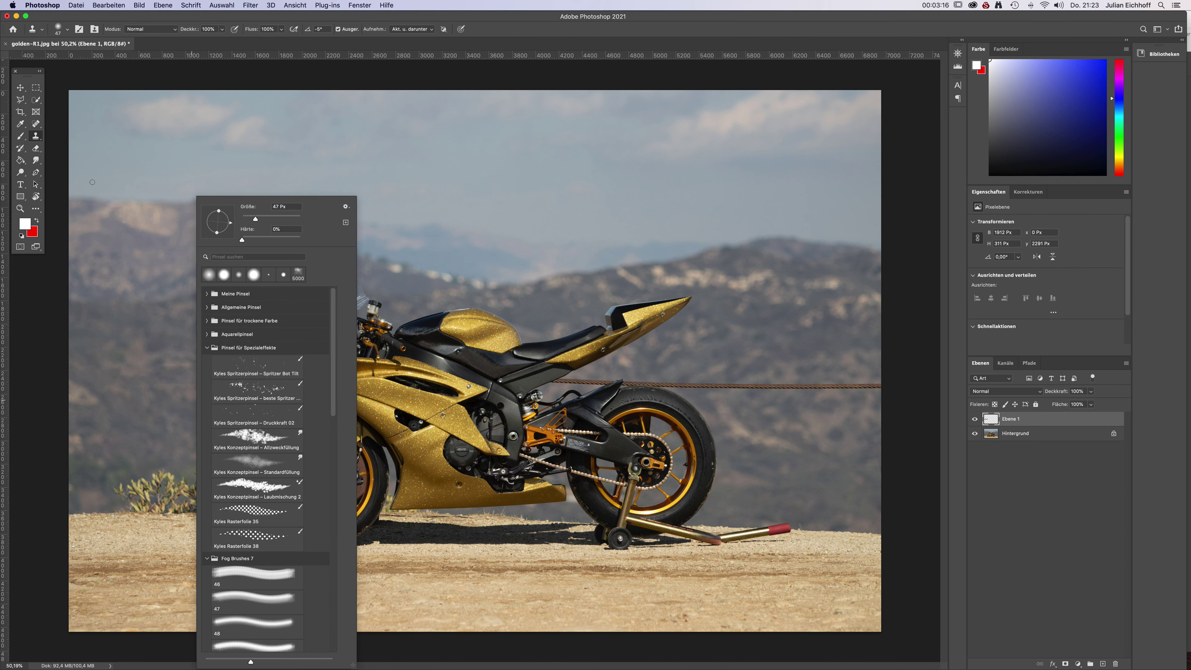
click(126, 249)
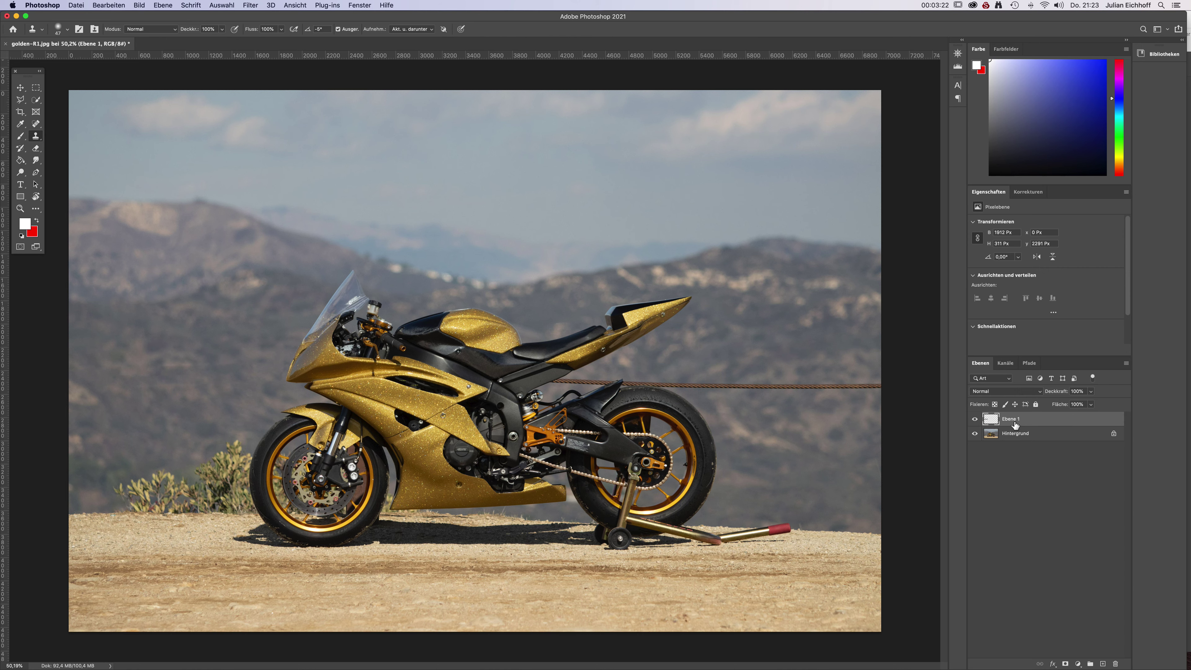
key(super+z)
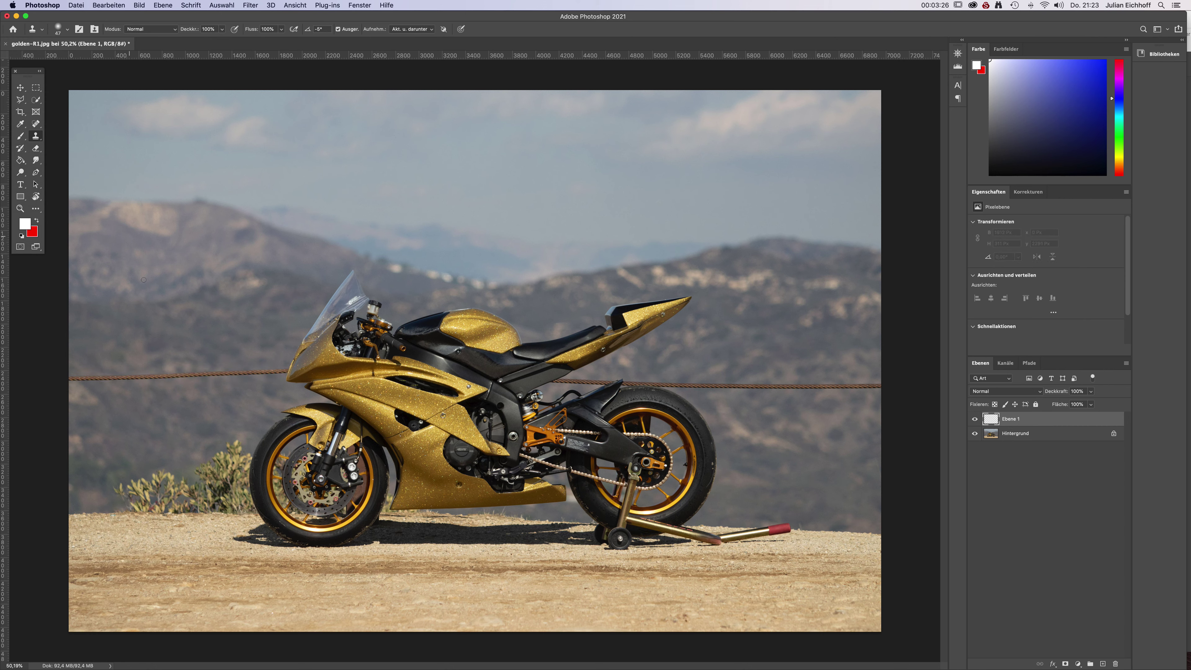
Enlarge the Clone Stamp brush and set its hardness to 0%.
right_click(136, 296)
click(223, 218)
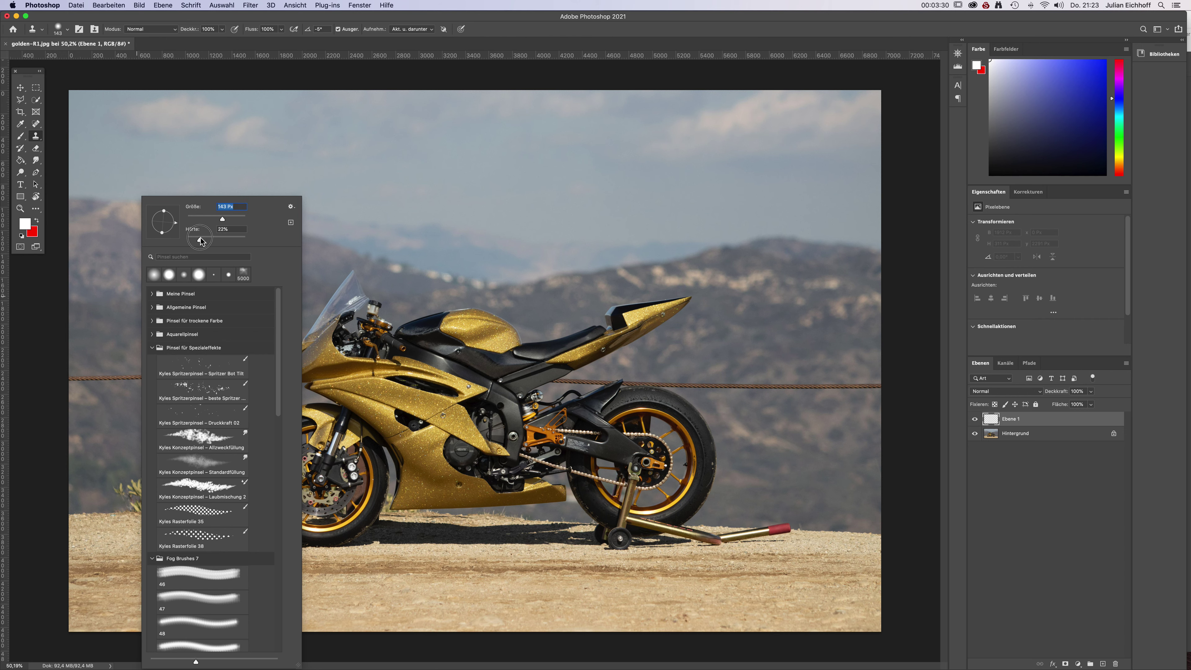
click(192, 231)
drag(223, 221, 219, 219)
click(230, 219)
Try covering the rope in front of the motorcycle with hillside sampled above it, and undo the stroke.
alt+click(87, 321)
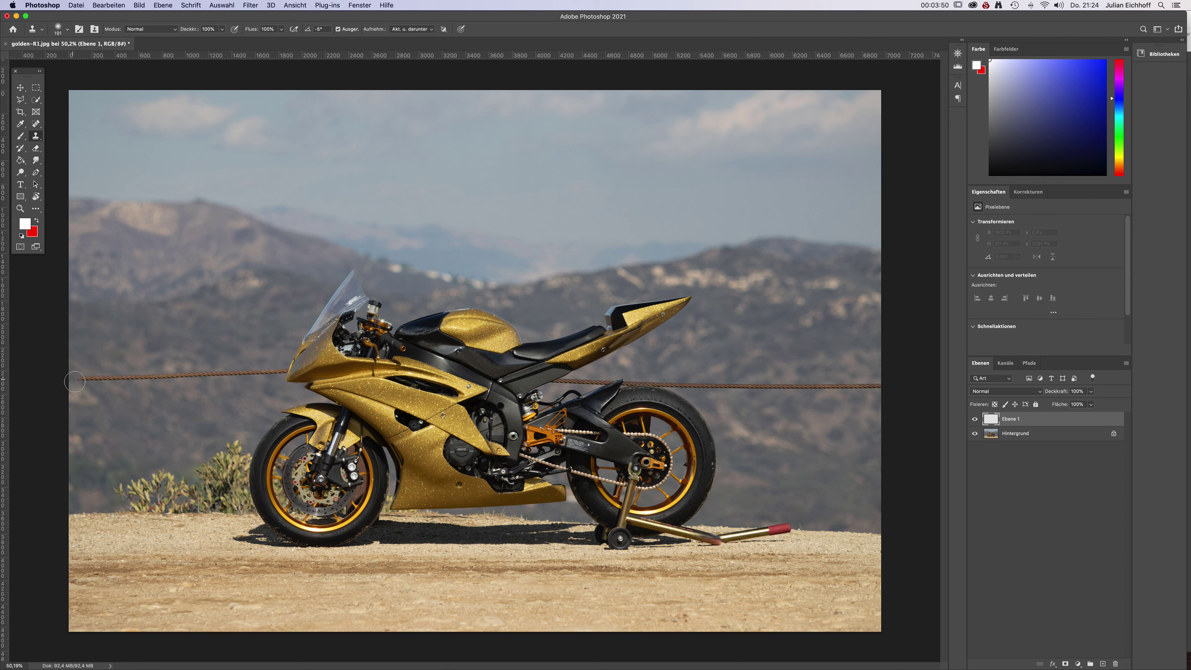
mouse_move(67, 379)
mouse_down()
mouse_move(296, 376)
mouse_move(276, 367)
mouse_up()
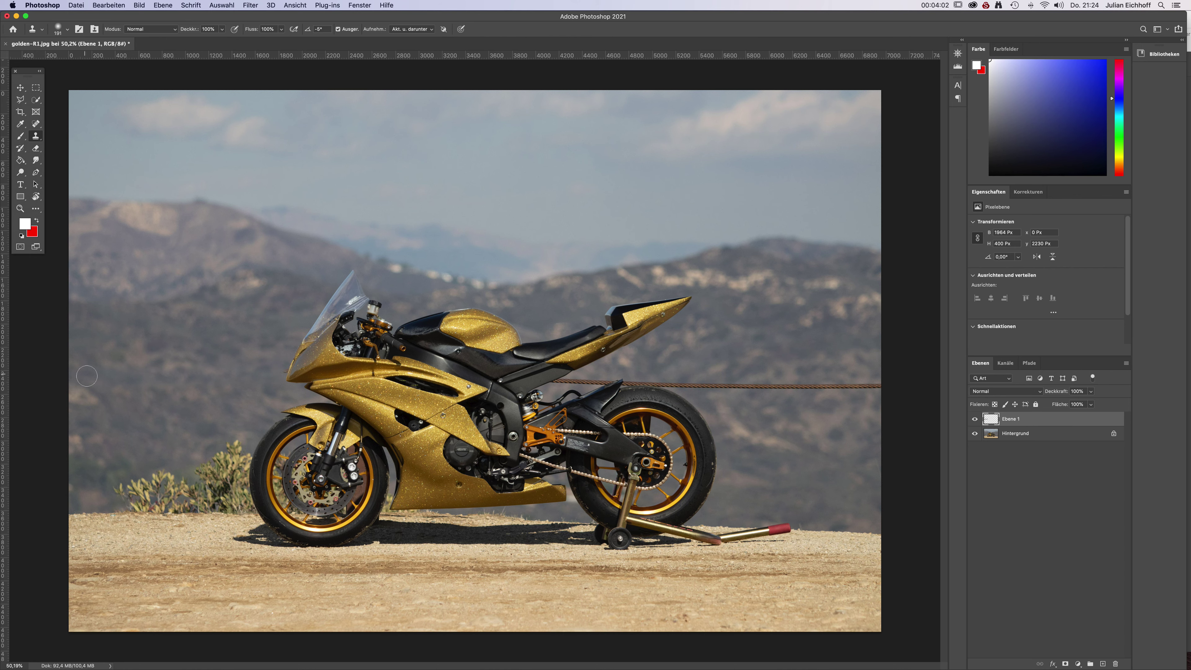
key(super+z)
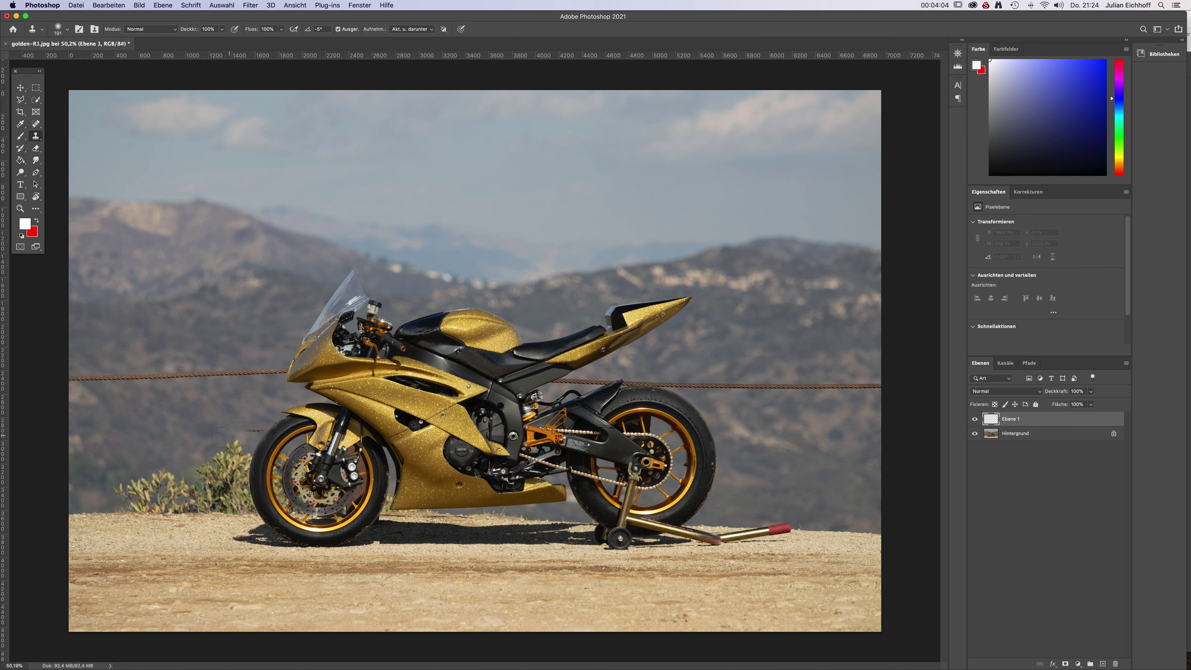
Clone hillside sampled below the rope over its whole length from the image edge to the front fairing.
alt+click(76, 412)
alt+click(79, 417)
mouse_move(87, 378)
mouse_down()
mouse_move(118, 380)
mouse_move(65, 382)
mouse_move(281, 371)
mouse_up()
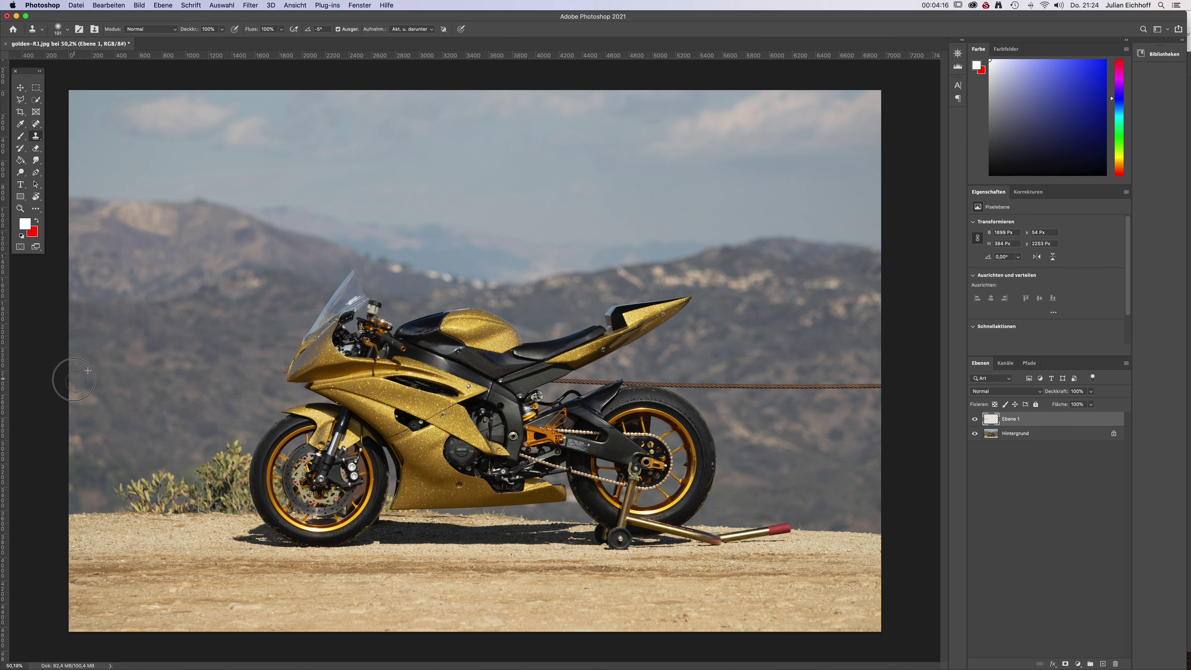
drag(74, 379, 64, 388)
Set the Clone Stamp size to 78 px and cover the stray cloned fairing fragment beside the motorcycle's nose.
scroll(241, 381, up, 3)
scroll(262, 369, up, 7)
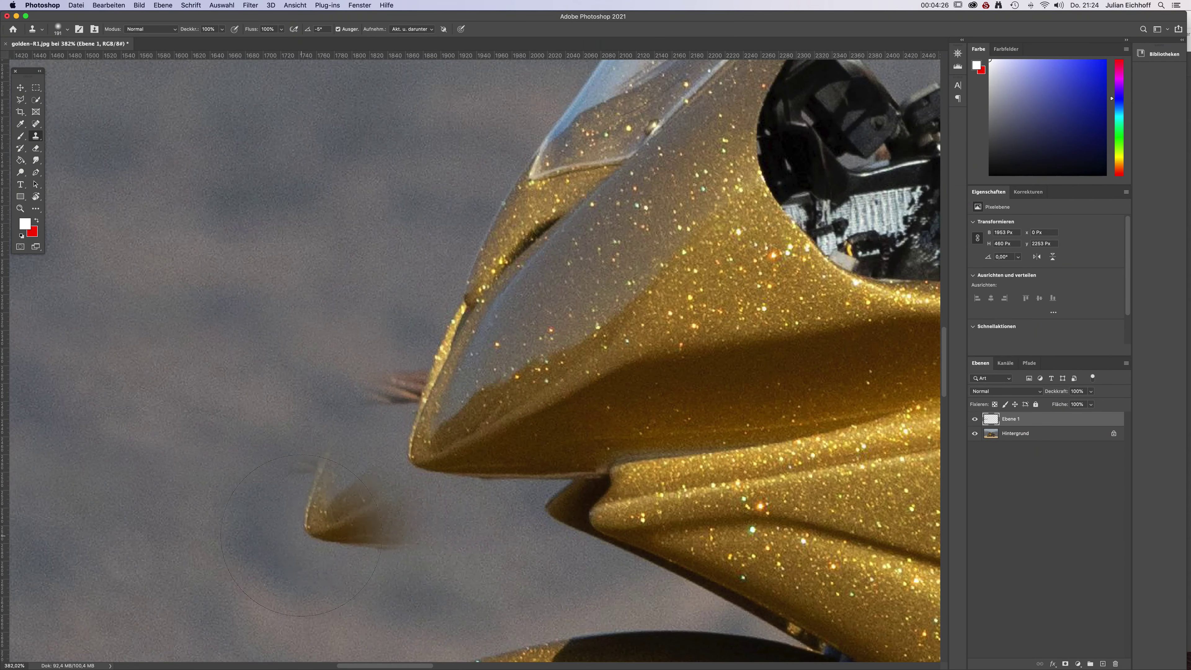
right_click(301, 257)
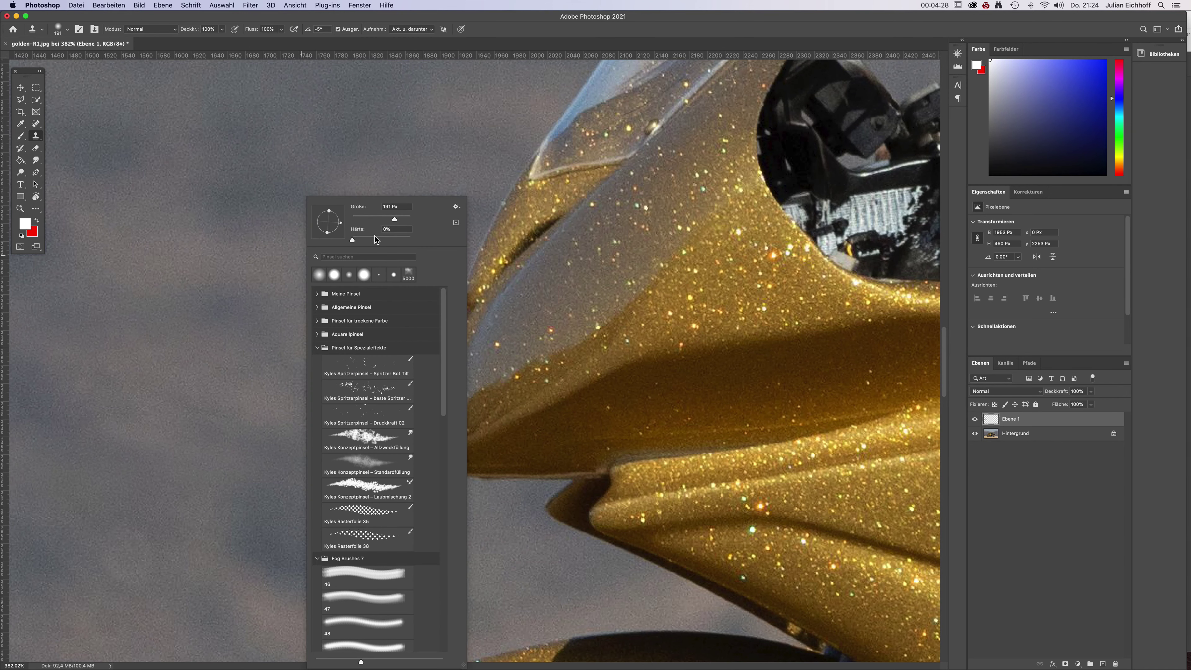
click(373, 216)
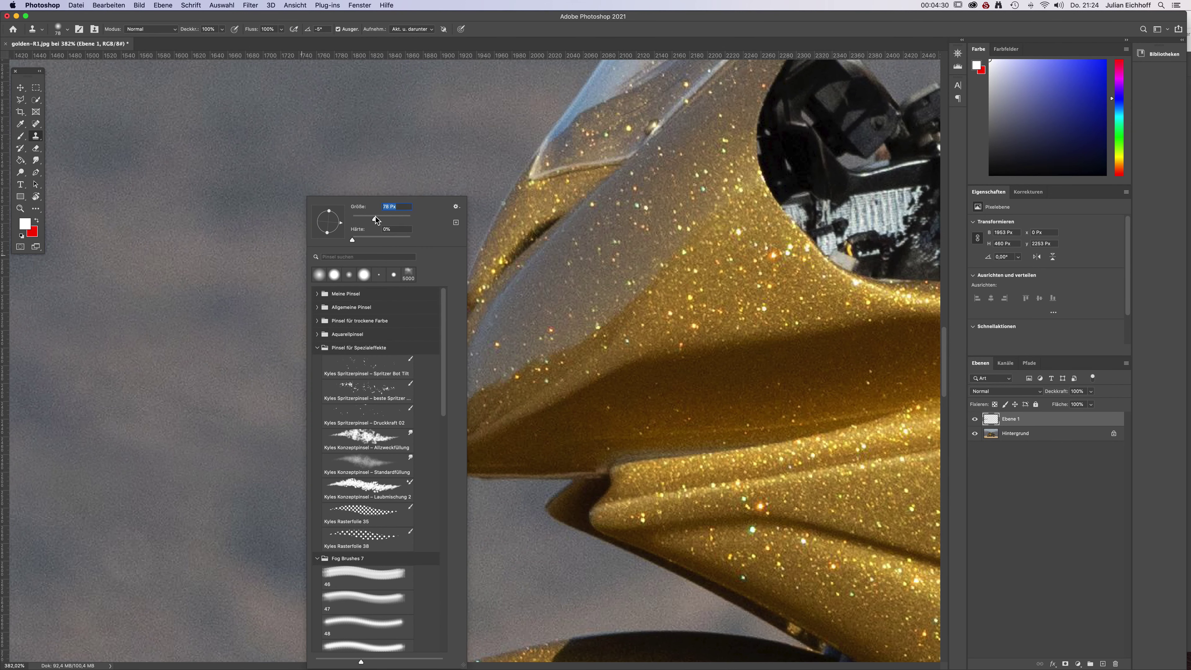
click(270, 226)
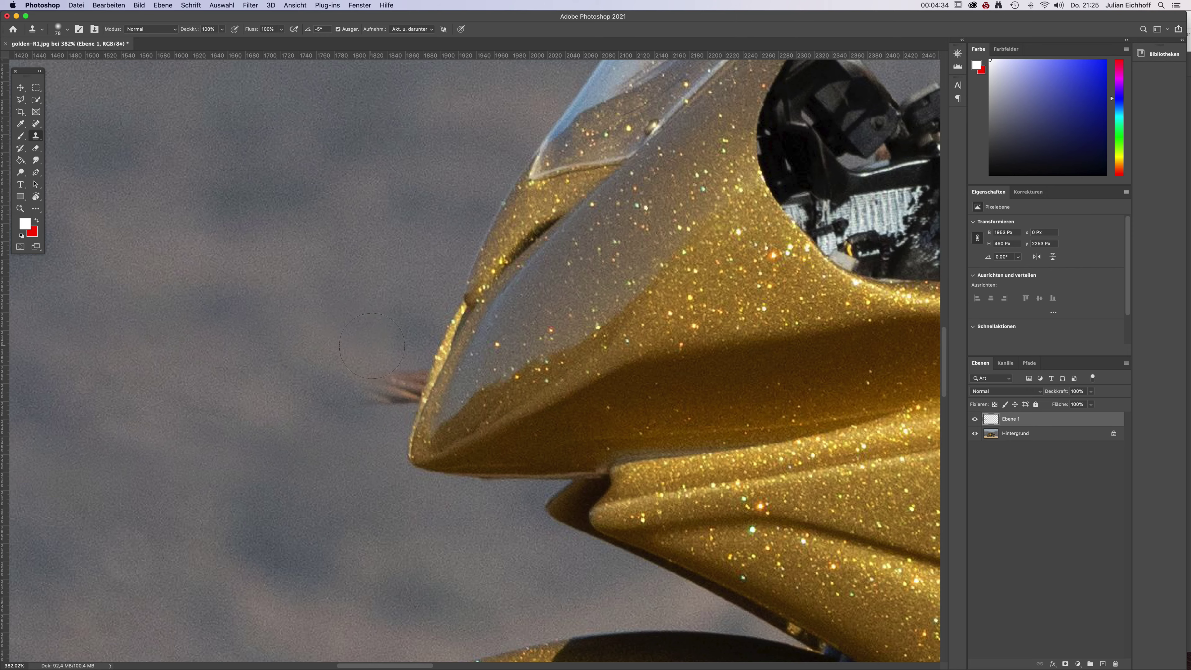
Sample clean background above the rope remnant and clone it over the remnant at the front fairing's tip.
key(super+0)
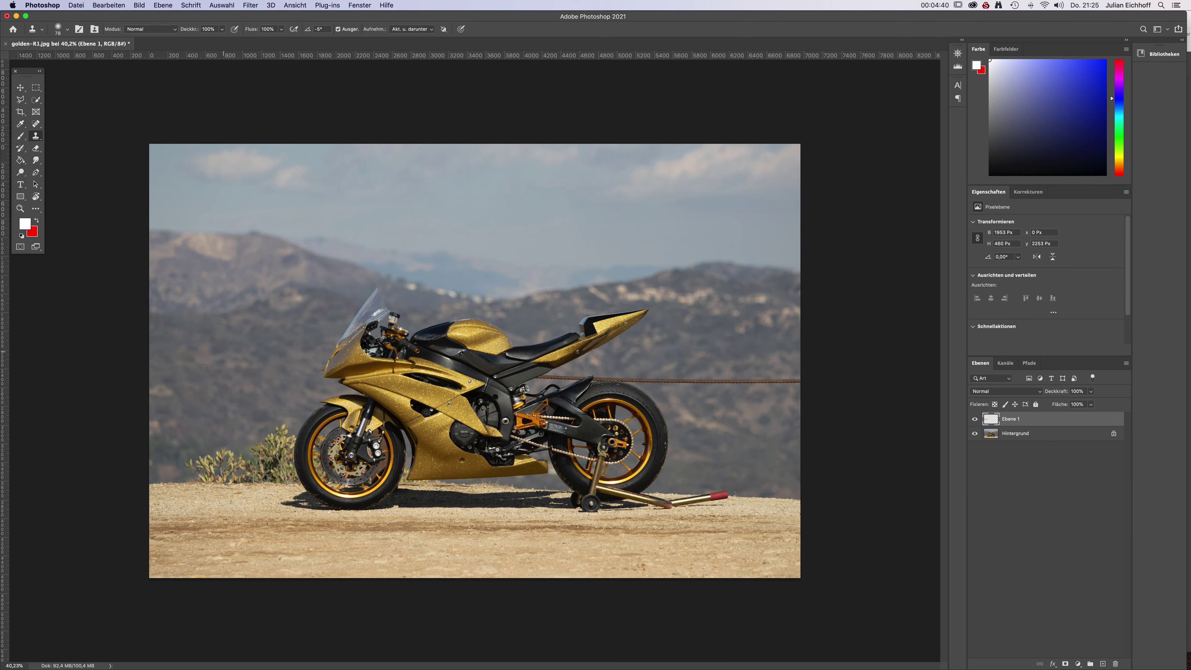
scroll(201, 364, up, 12)
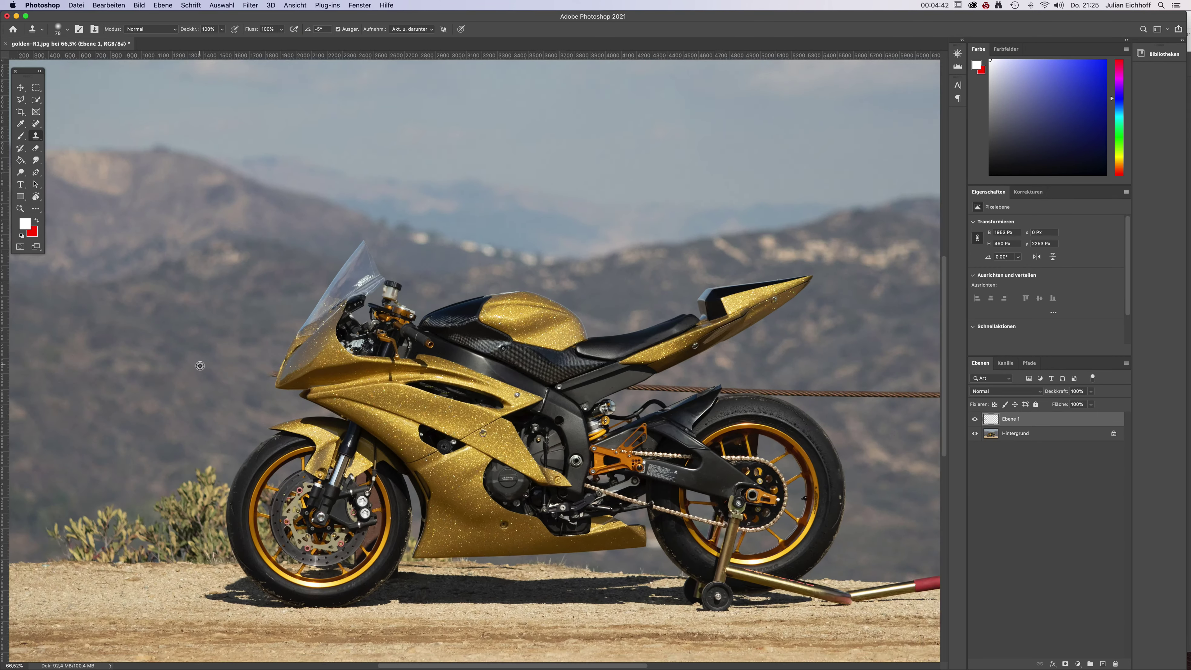
scroll(212, 367, up, 4)
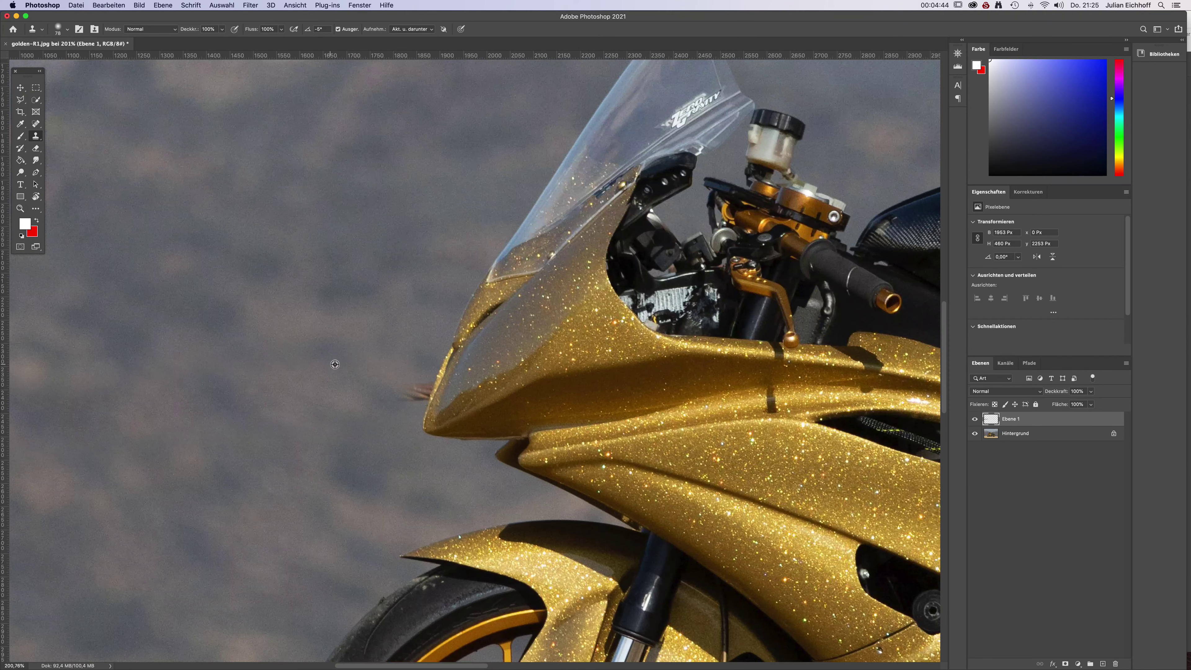
alt+click(331, 279)
drag(398, 395, 417, 393)
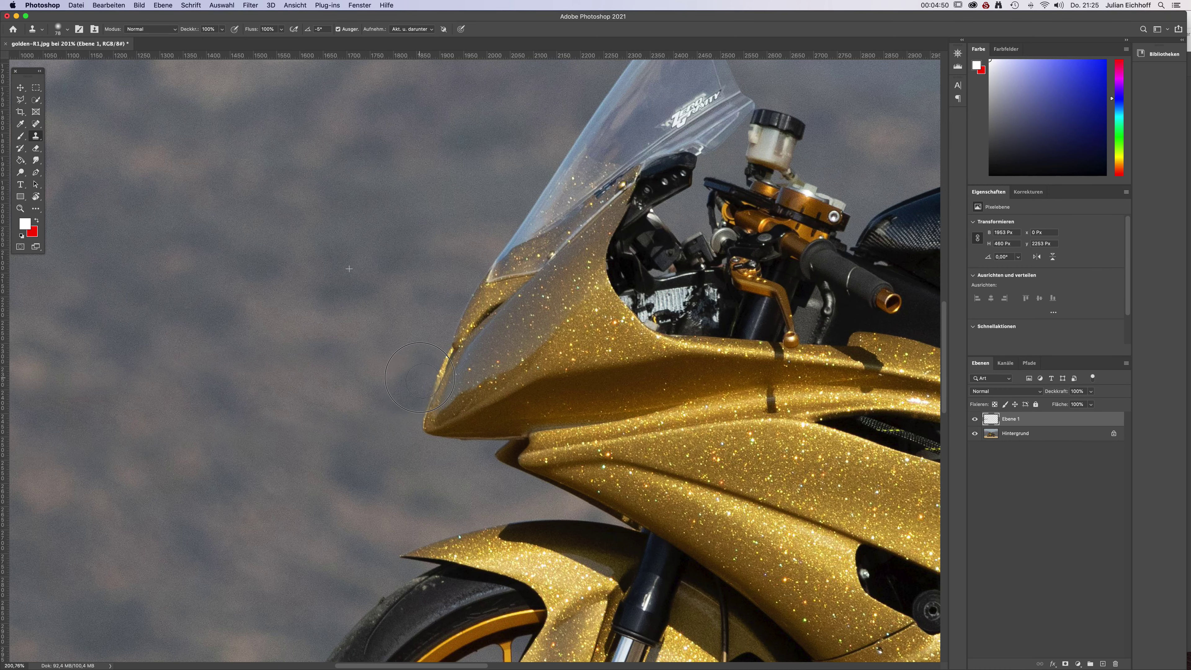
Erase the cloned pixels overlapping the front fairing's edge with a soft 33 px Eraser.
scroll(441, 417, up, 5)
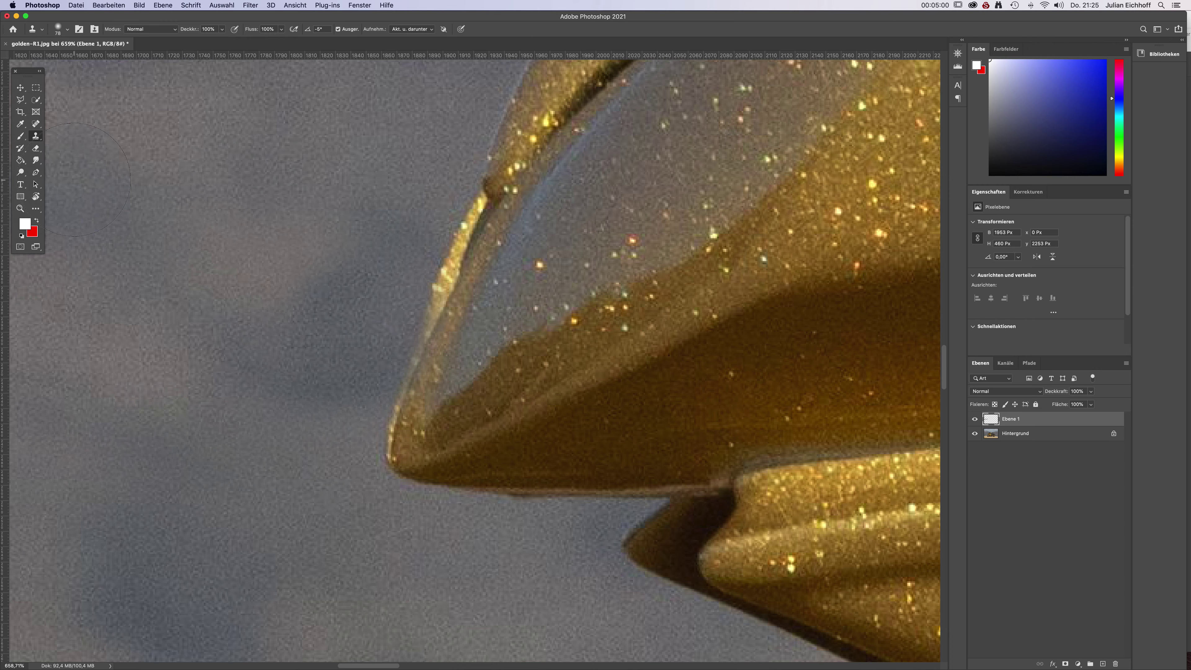
key(e)
right_click(593, 434)
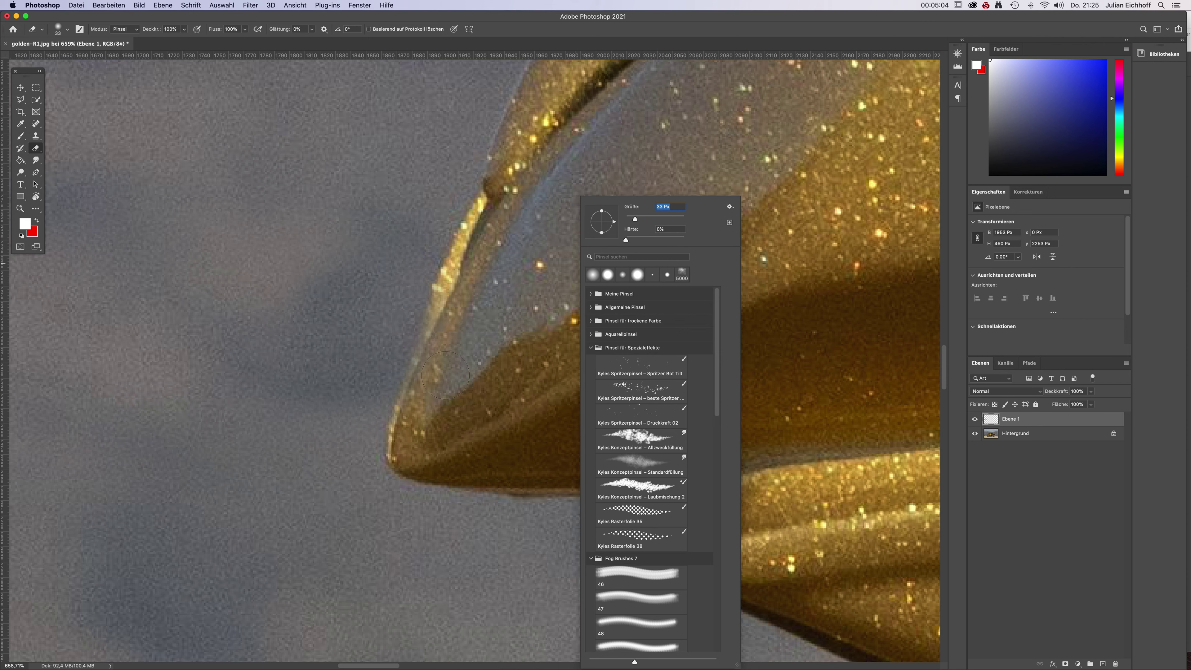
mouse_move(430, 385)
mouse_down()
mouse_move(458, 295)
mouse_move(414, 437)
mouse_move(484, 235)
mouse_move(459, 274)
mouse_up()
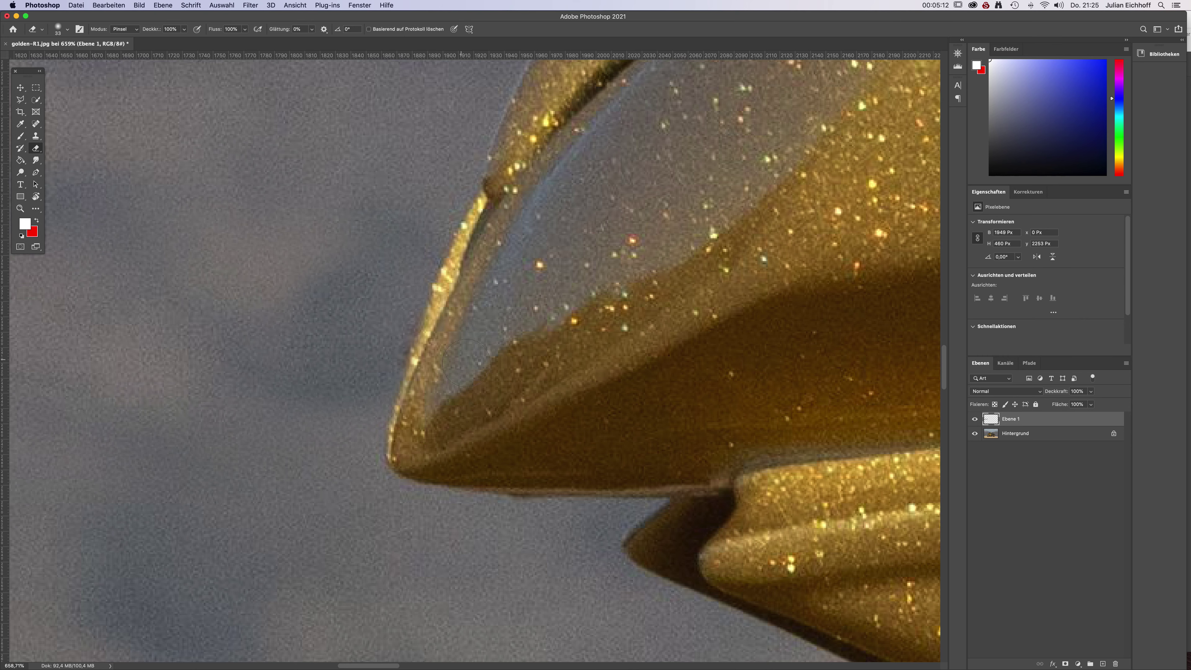
scroll(453, 403, down, 5)
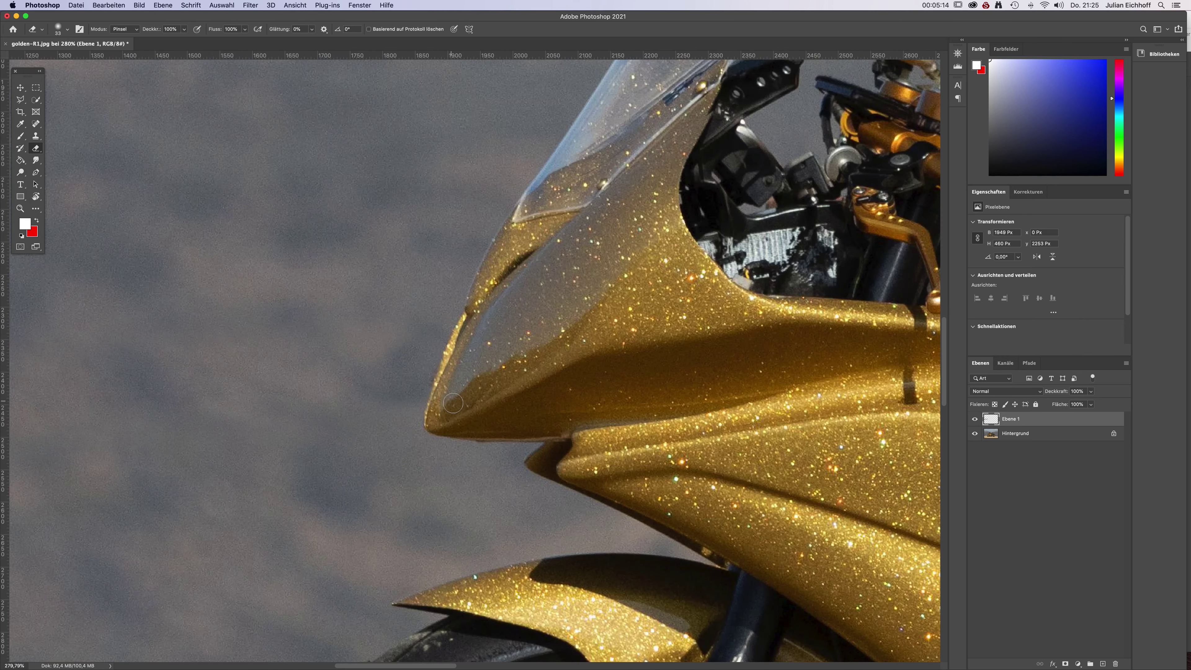
scroll(453, 404, down, 10)
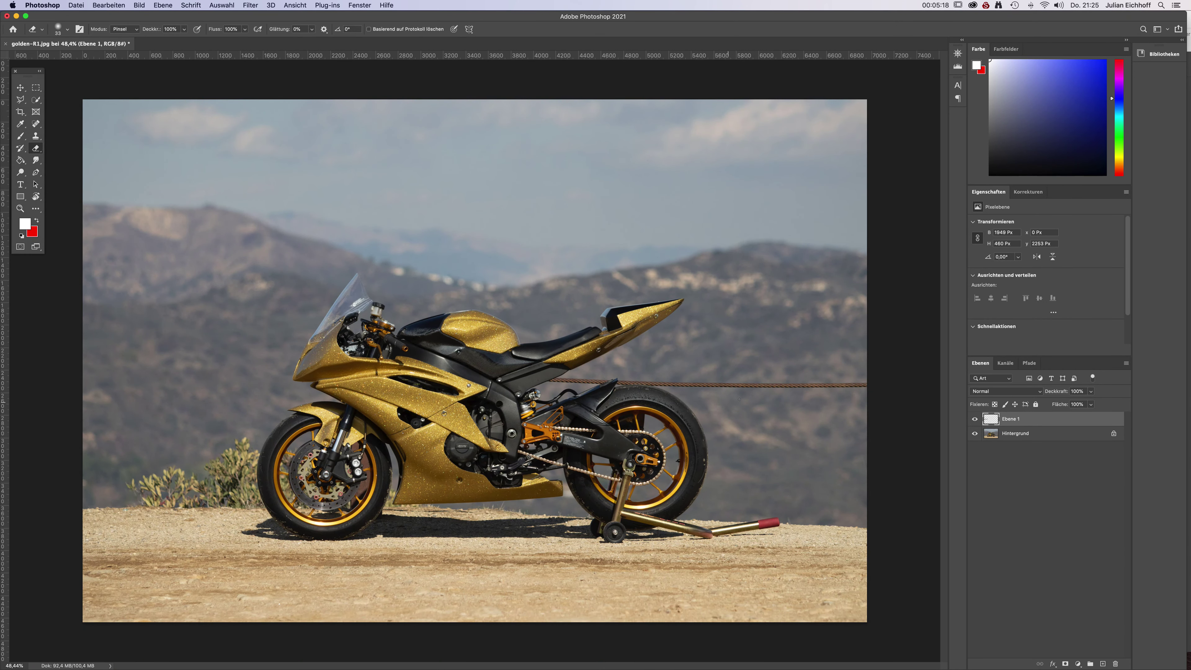
Paint out the rope from the photo's edge to just behind the rear tyre with the Spot Healing Brush.
scroll(872, 381, up, 4)
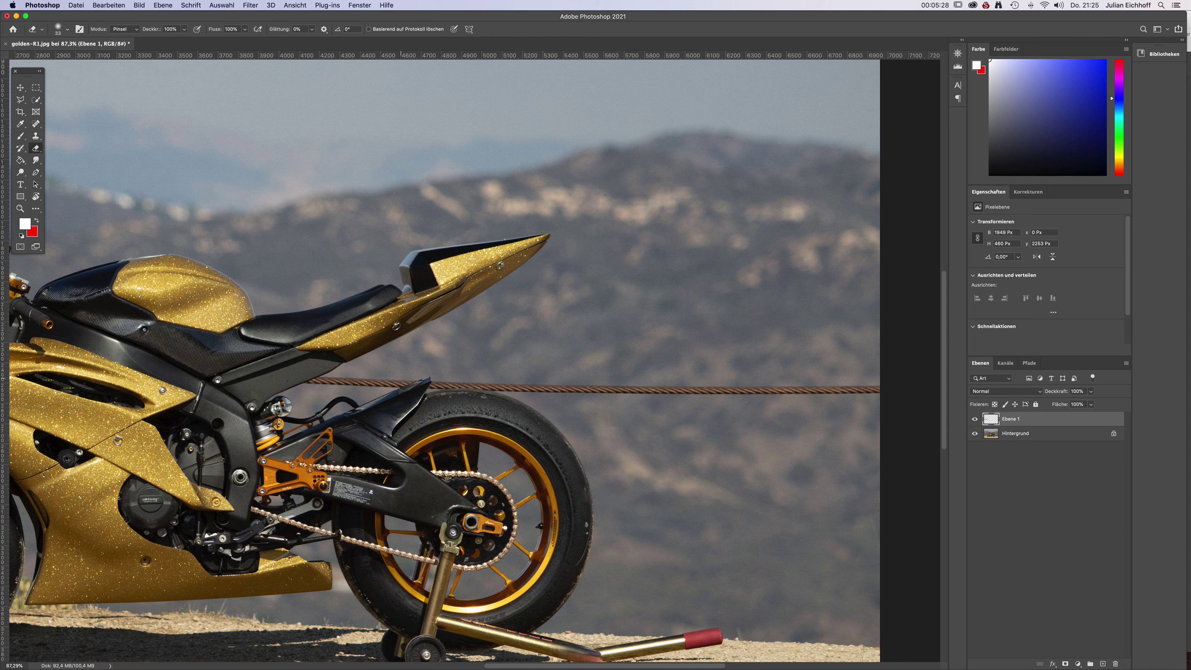
click(36, 123)
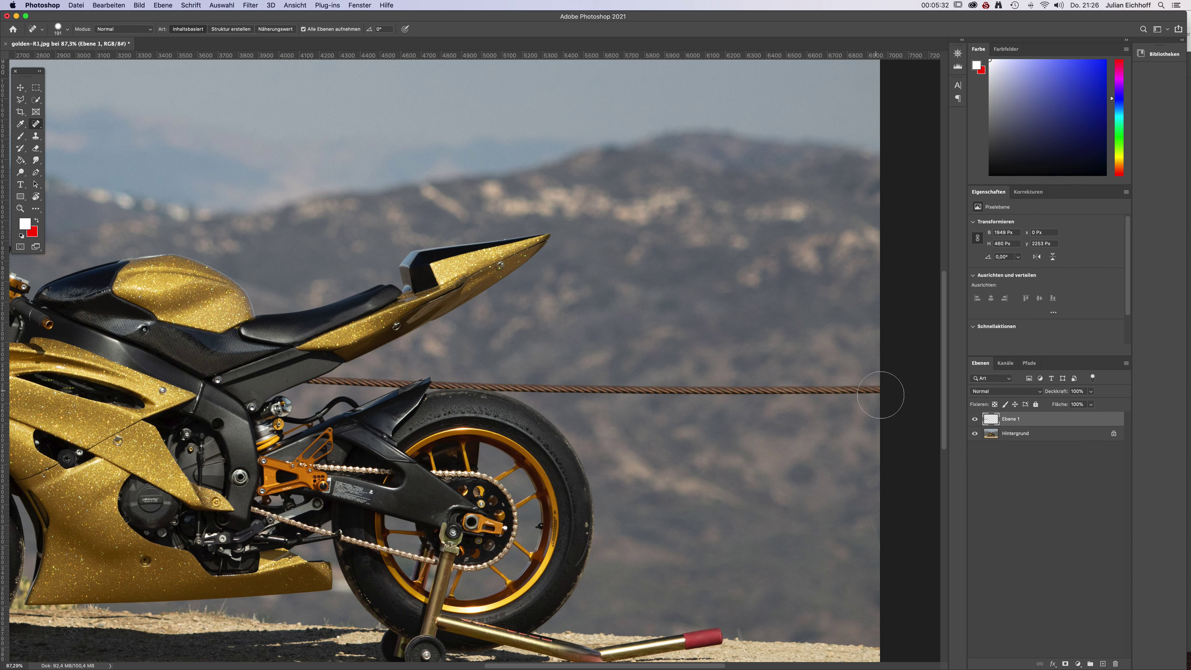
drag(885, 391, 568, 391)
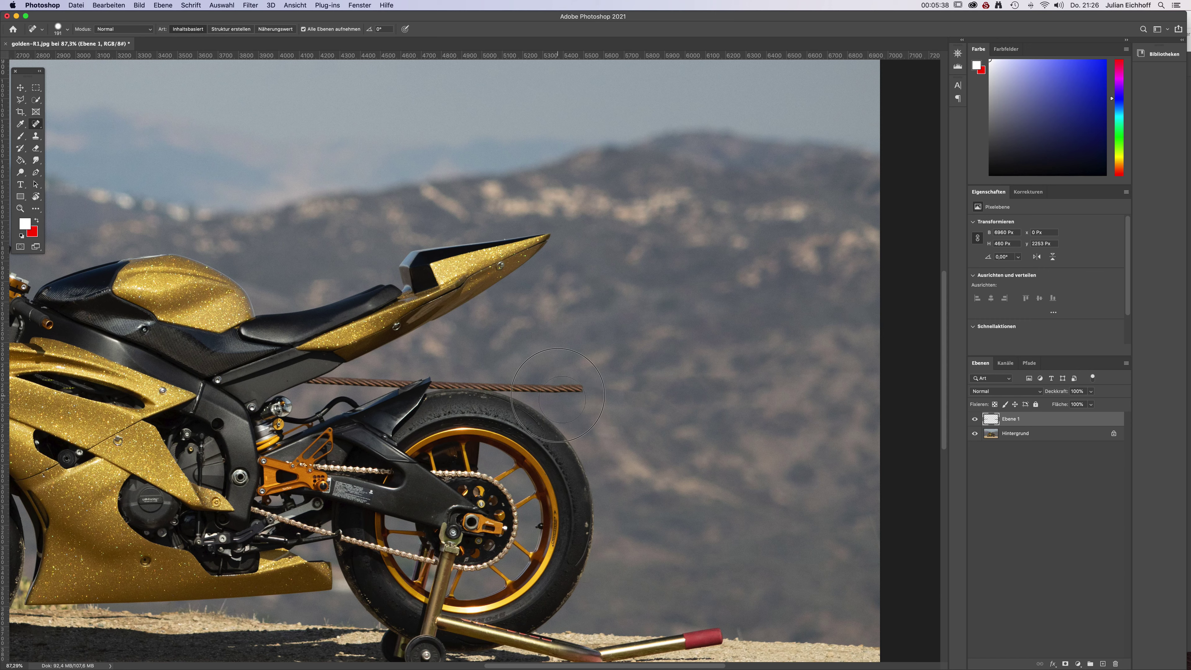
drag(563, 392, 592, 392)
Start a Polygonal Lasso outline above the remaining rope and run it around the rope's free end to the rear tyre.
click(20, 101)
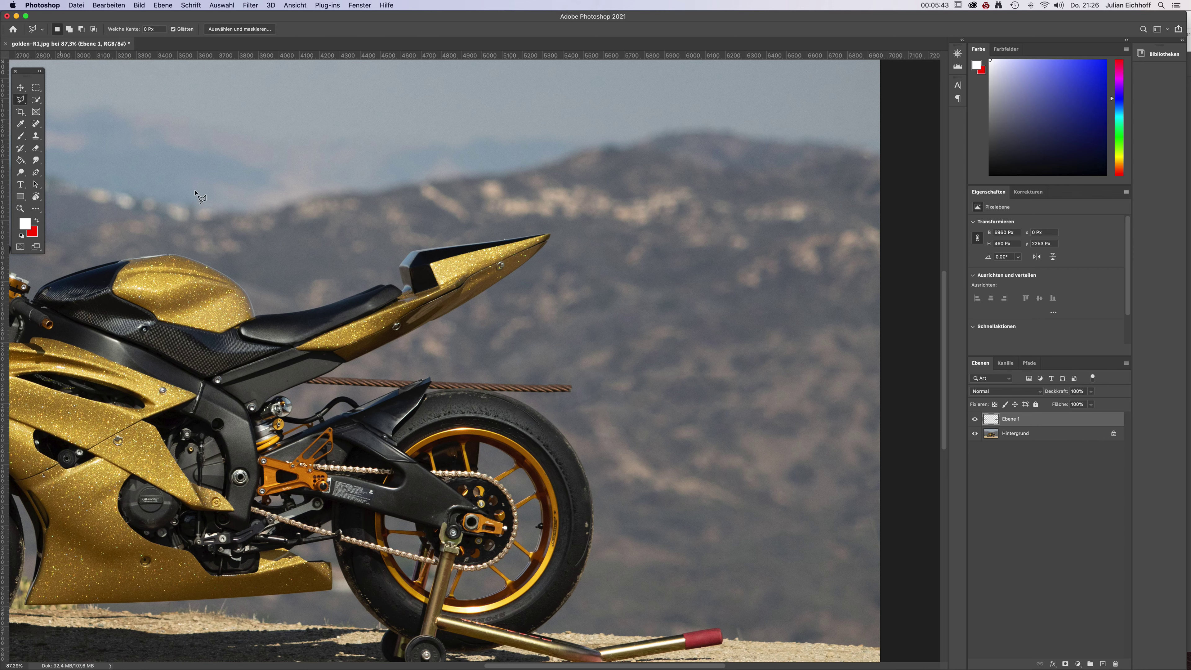
click(461, 350)
click(523, 347)
click(573, 351)
click(596, 392)
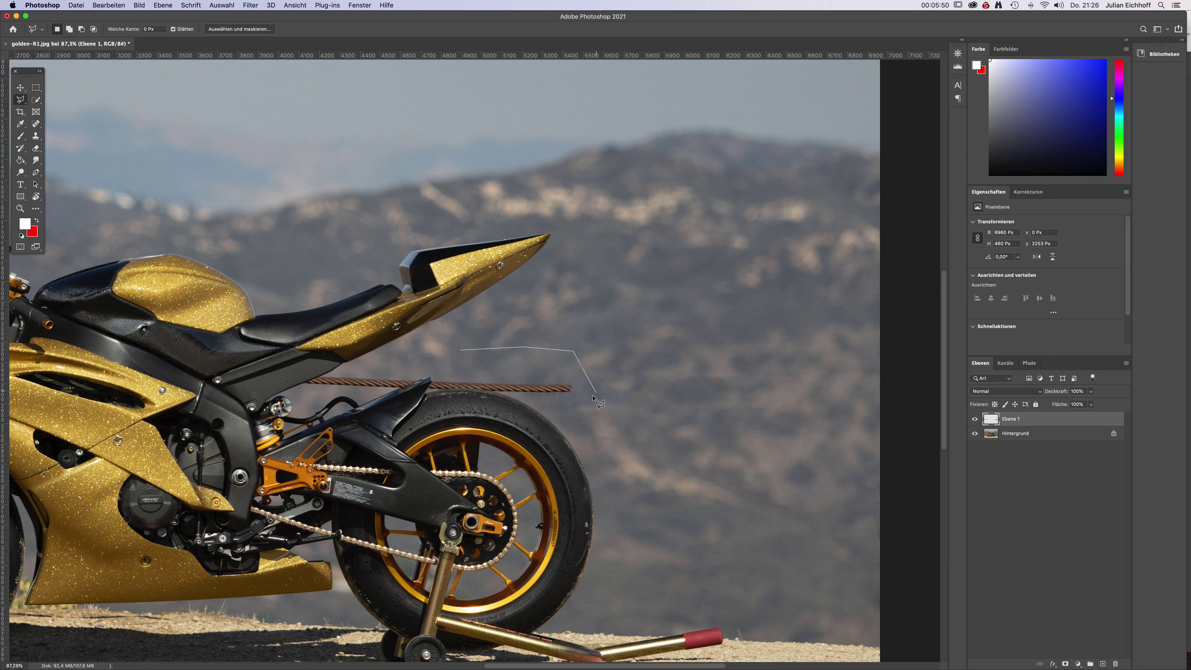
click(547, 402)
click(507, 394)
Continue the lasso outline precisely along the rear tyre's upper edge up to the black rear fender.
scroll(492, 395, up, 4)
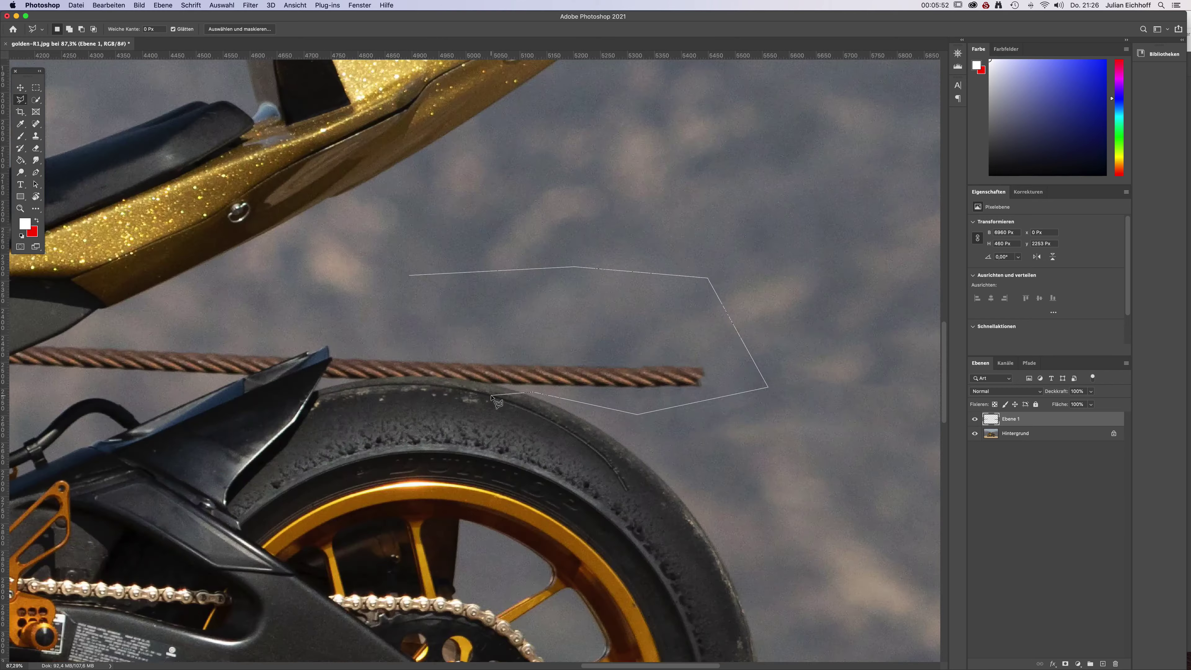
scroll(492, 397, up, 3)
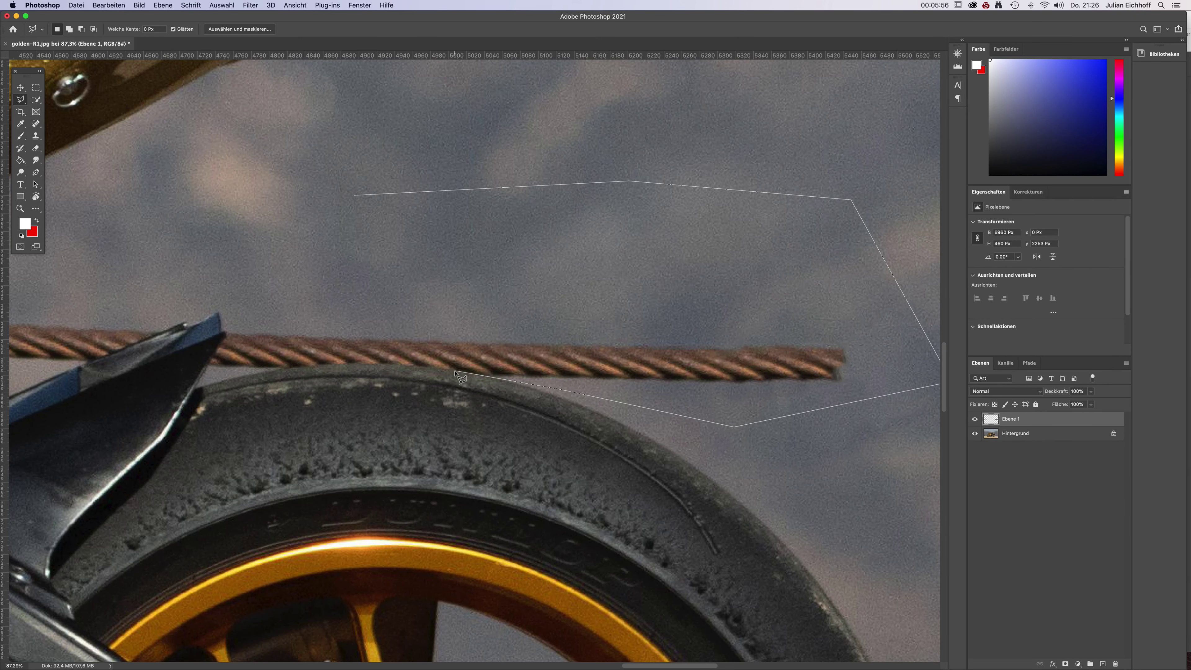
click(426, 368)
click(385, 365)
click(199, 386)
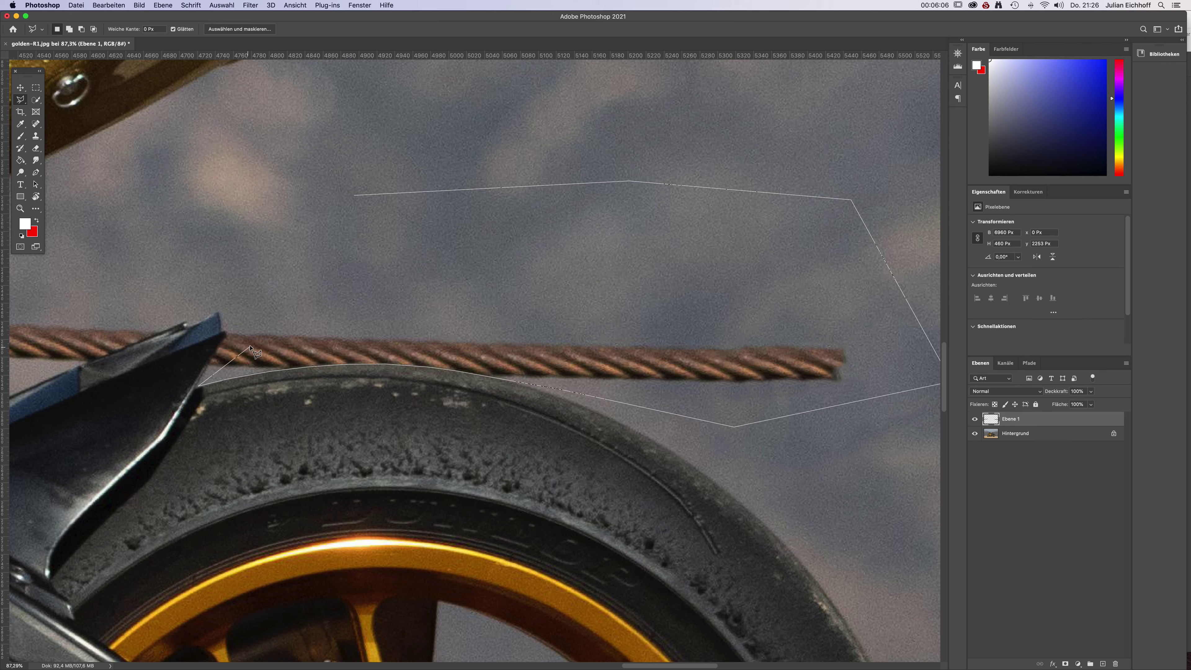
Trace the lasso outline around the rear fender's pointed tip and down along its upper edge.
click(226, 338)
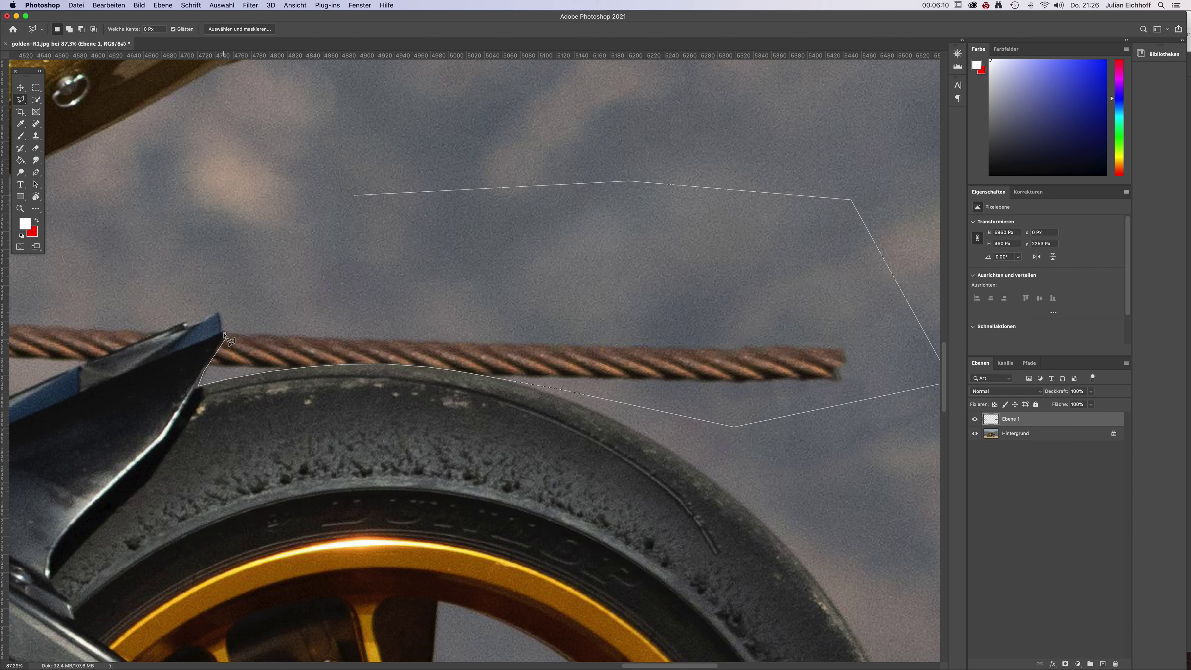
click(219, 311)
click(202, 323)
click(188, 327)
click(186, 321)
click(160, 331)
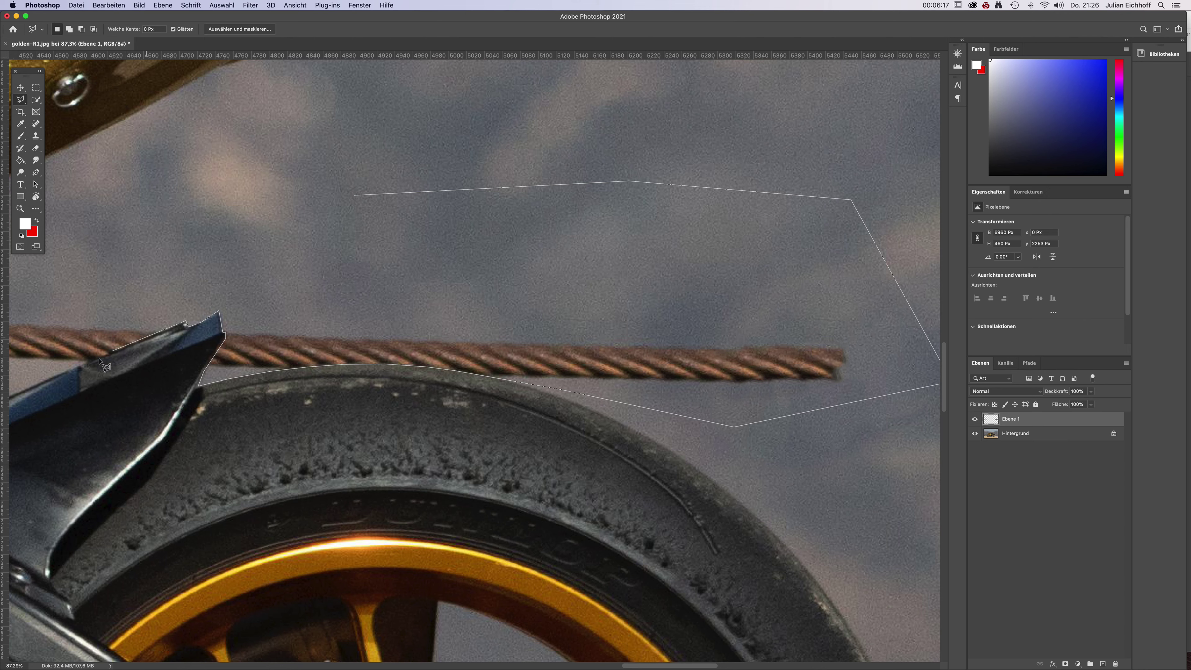
click(70, 370)
Run the outline beneath the rope to the frame, follow the underside of the frame and close the selection above the rope.
drag(71, 371, 385, 350)
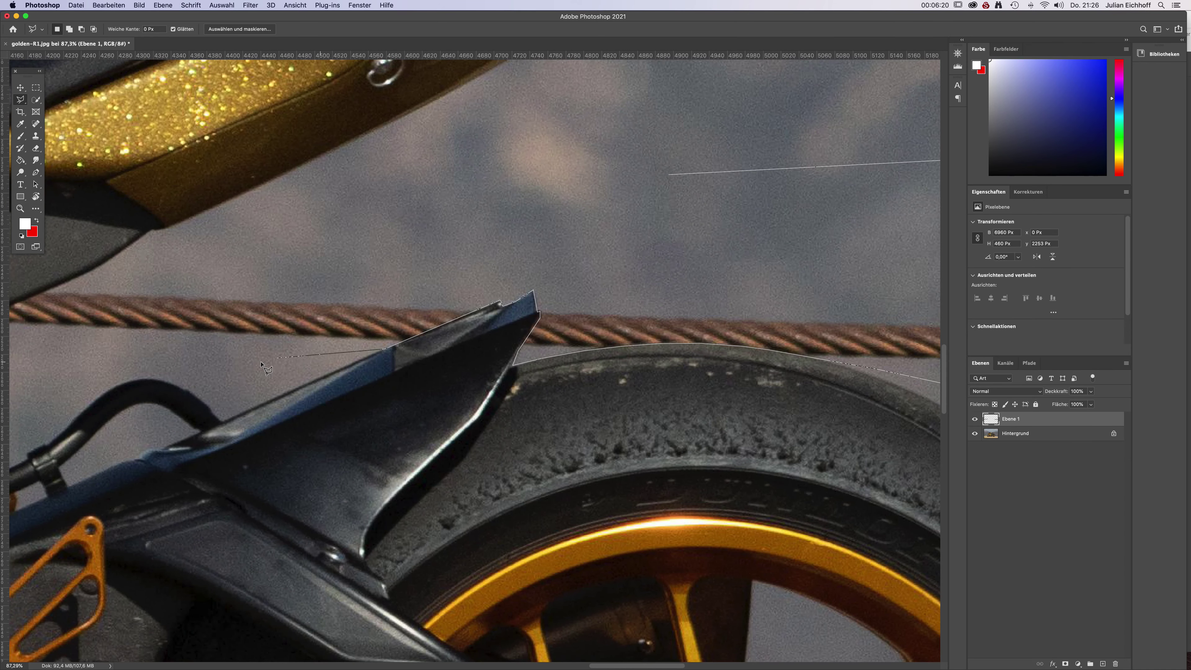
click(228, 369)
drag(70, 355, 293, 372)
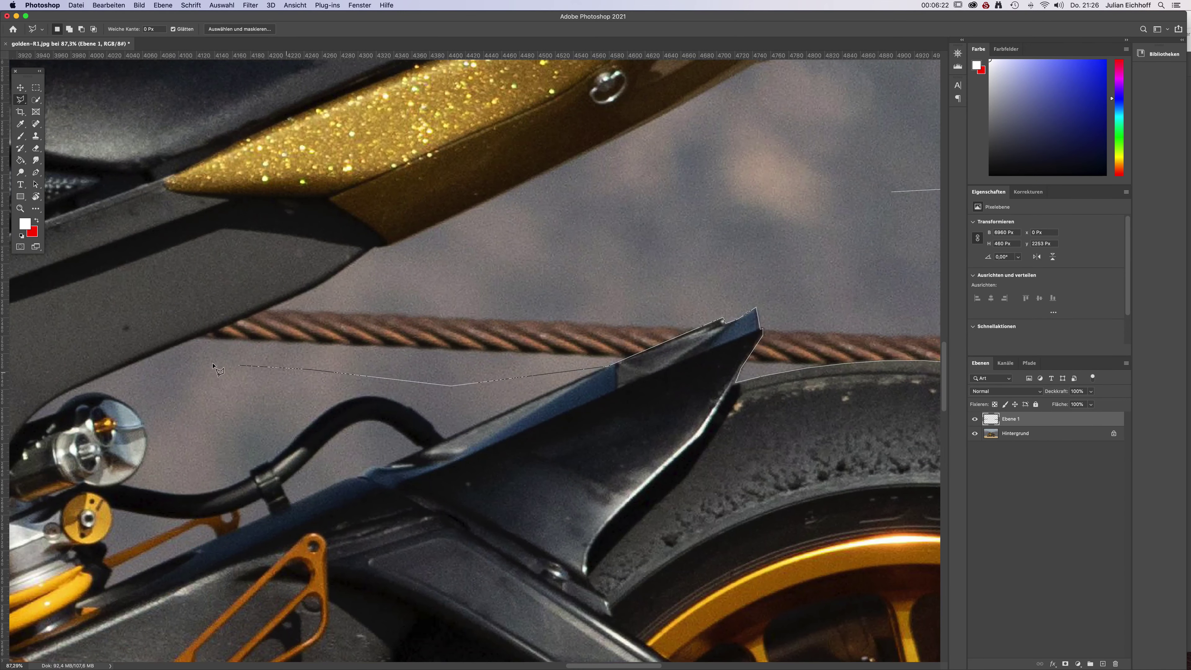
click(180, 359)
click(177, 346)
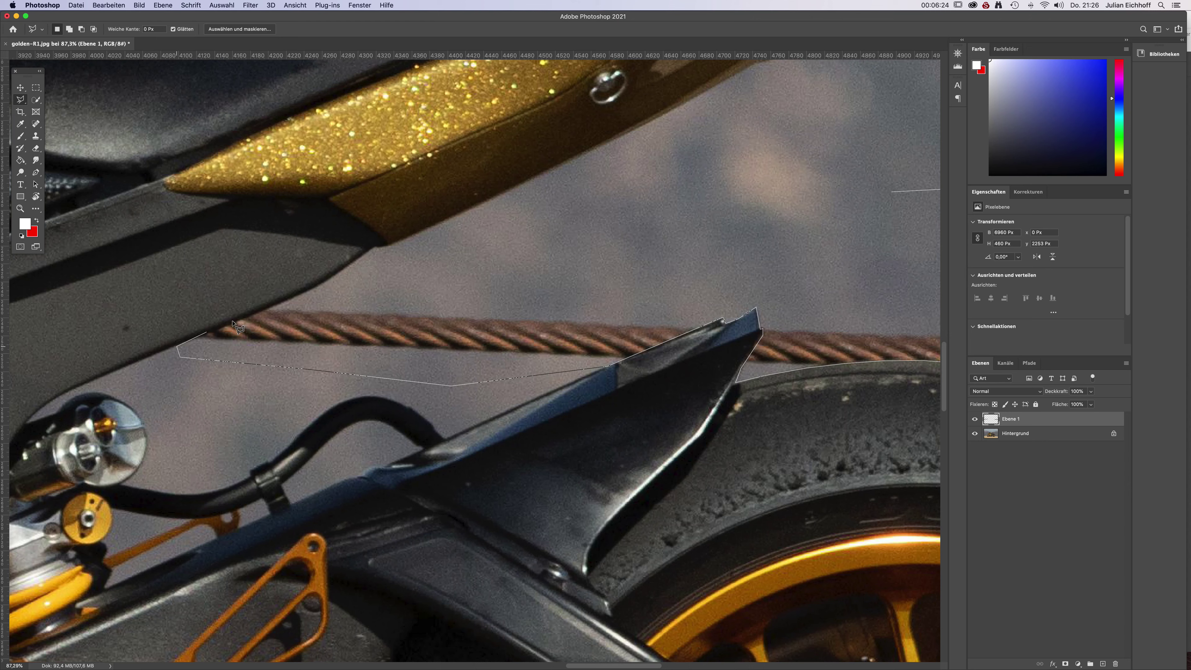
click(295, 298)
click(638, 196)
click(896, 191)
Set the Clone Stamp size to 184 px and clone sampled hillside over the rope inside the selection.
scroll(817, 291, down, 10)
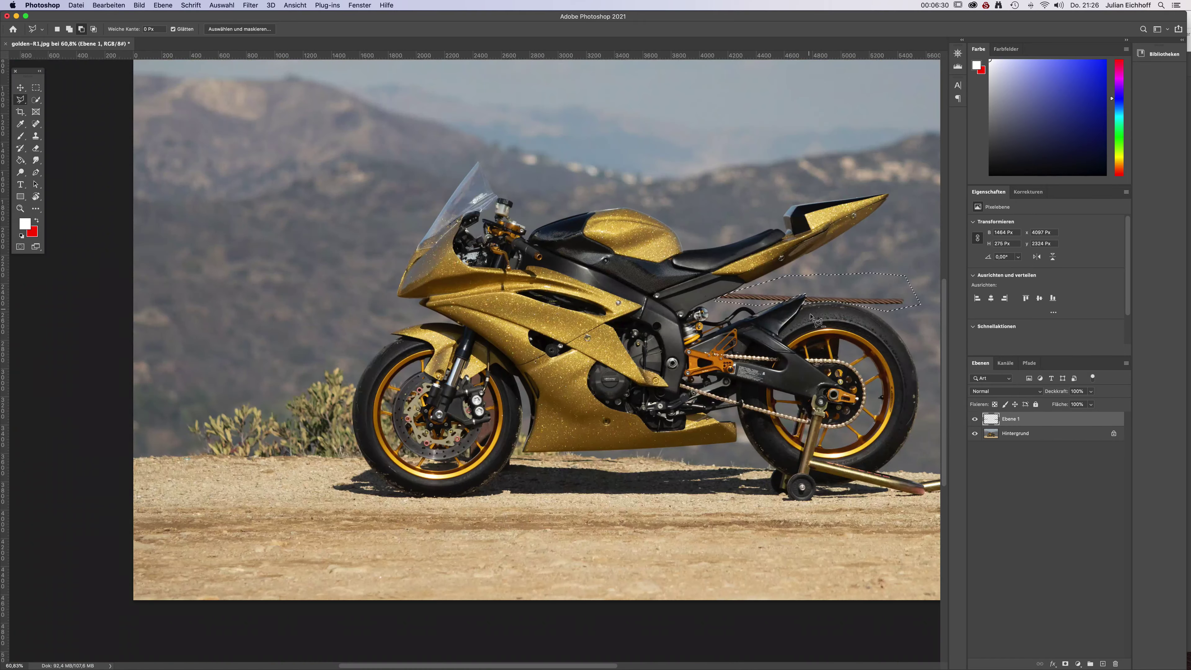
drag(848, 353, 448, 396)
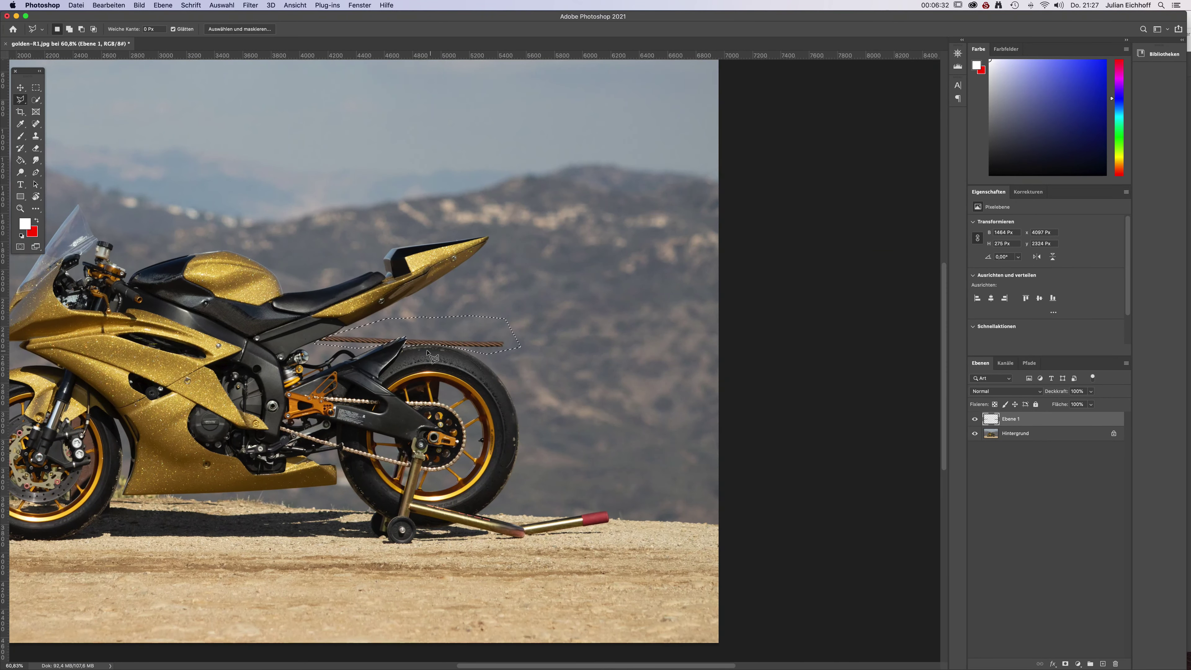
scroll(428, 353, up, 6)
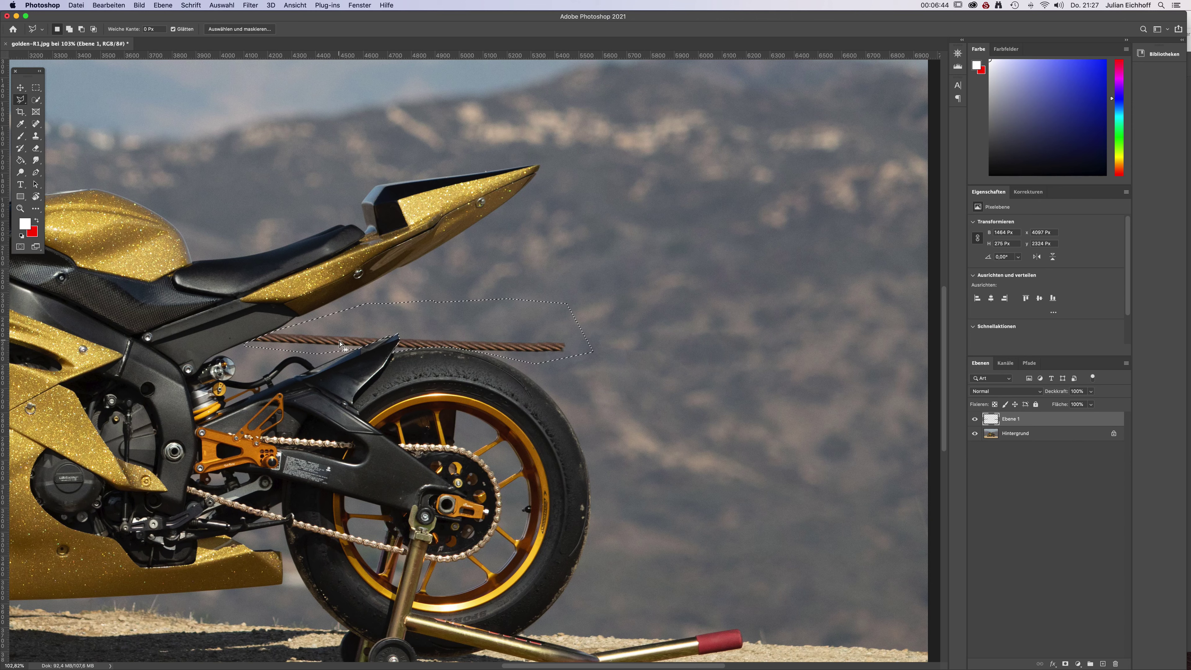
click(37, 126)
click(35, 136)
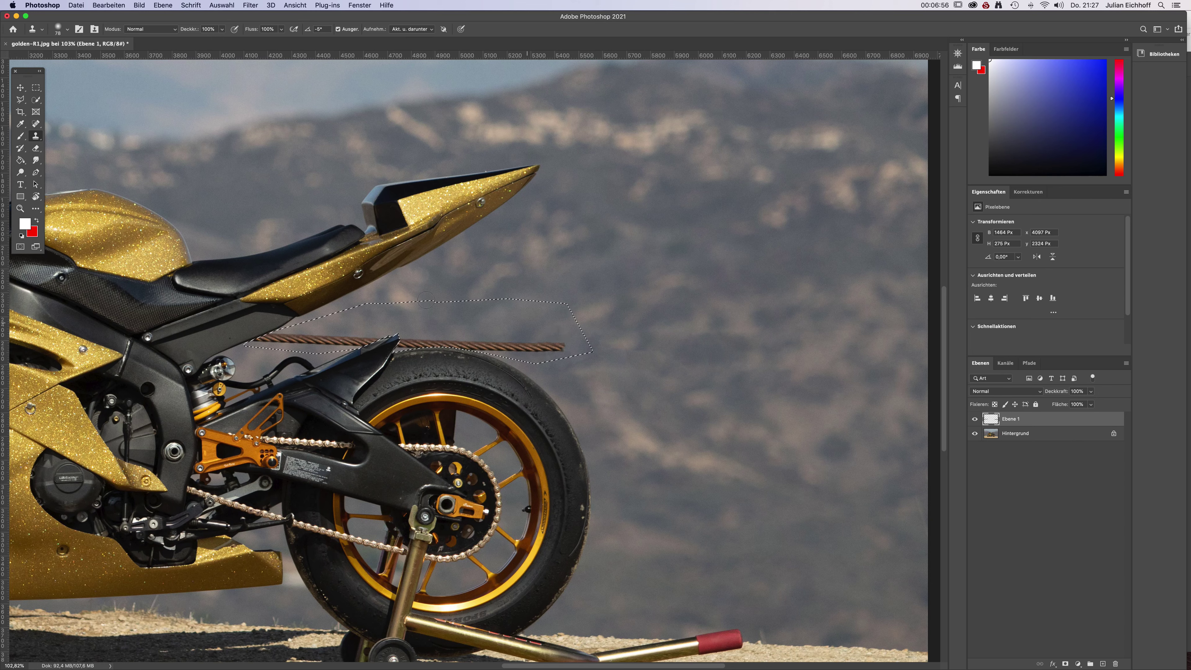
right_click(711, 300)
drag(780, 219, 798, 220)
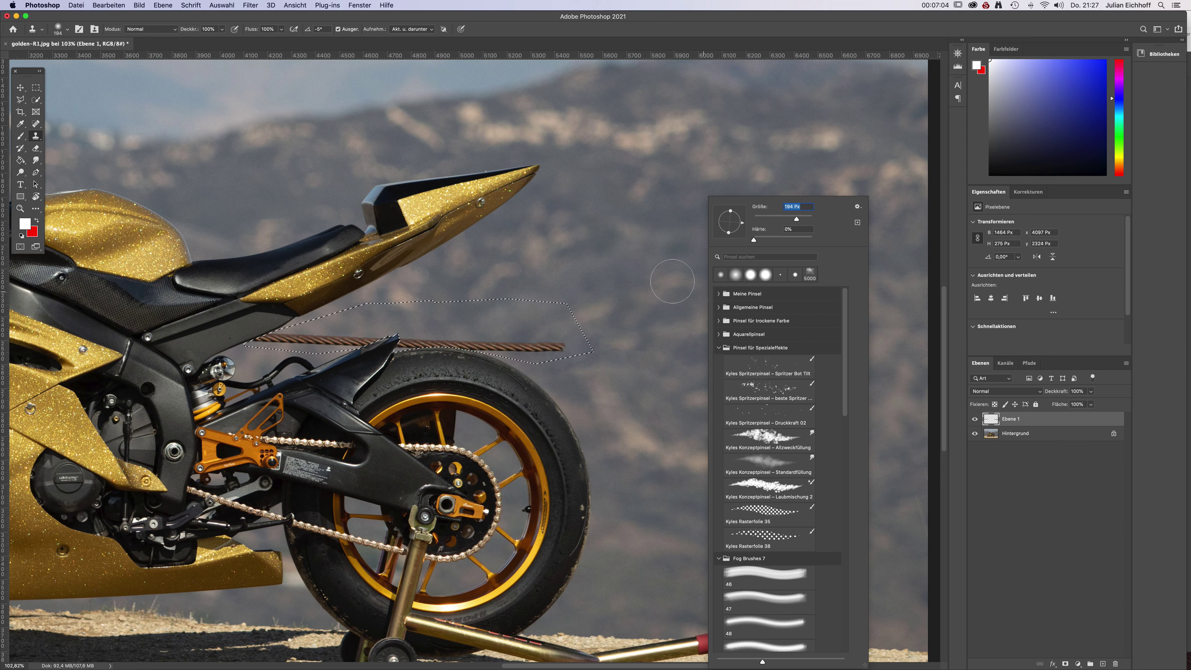
alt+click(668, 256)
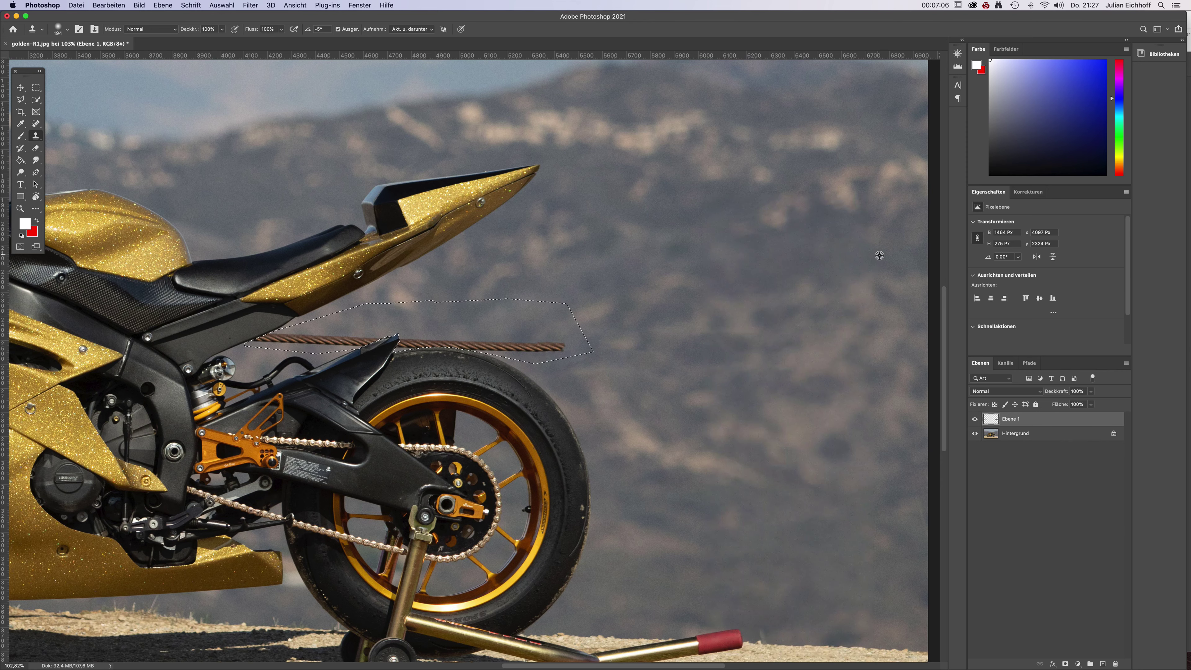
mouse_move(558, 346)
mouse_down()
mouse_move(479, 345)
mouse_move(266, 344)
mouse_up()
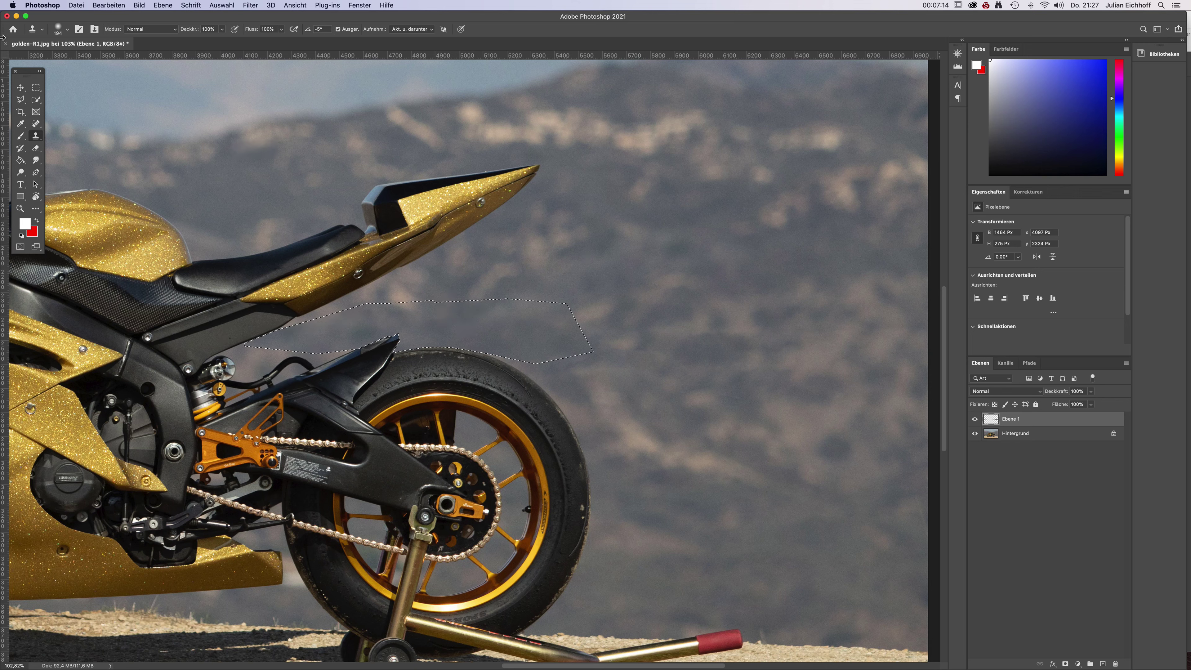
Deselect the area and clone nearby hillside over the visible seam behind the rear tyre.
click(36, 88)
right_click(675, 203)
click(684, 203)
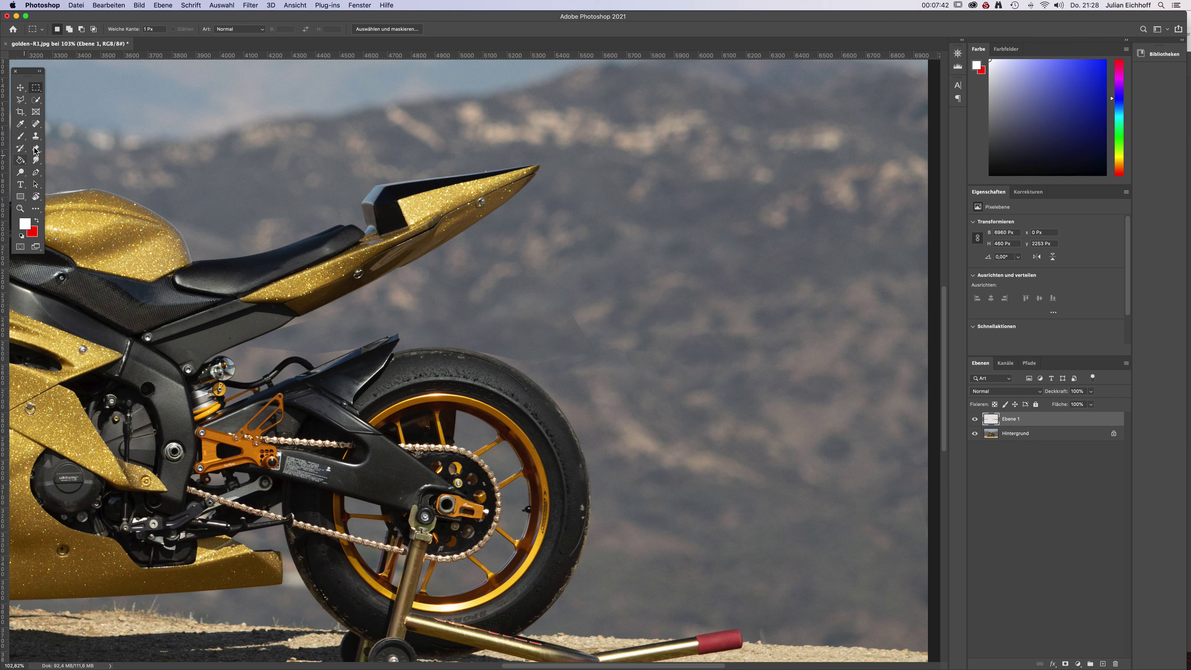
click(37, 137)
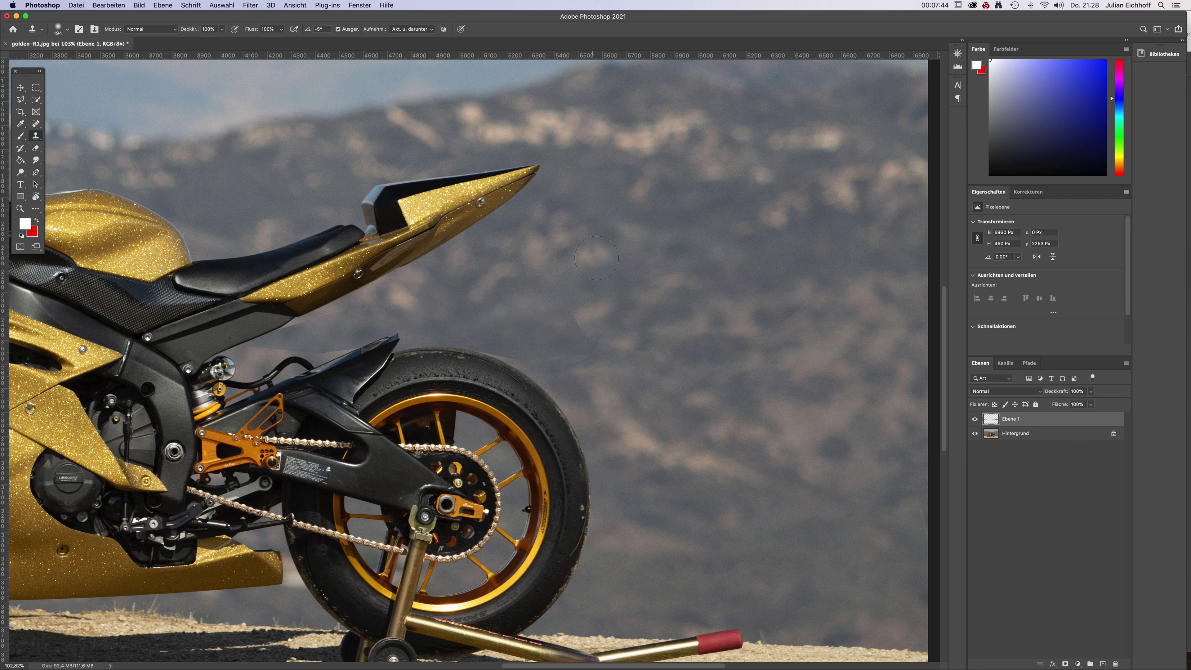
alt+click(631, 262)
drag(566, 293, 599, 353)
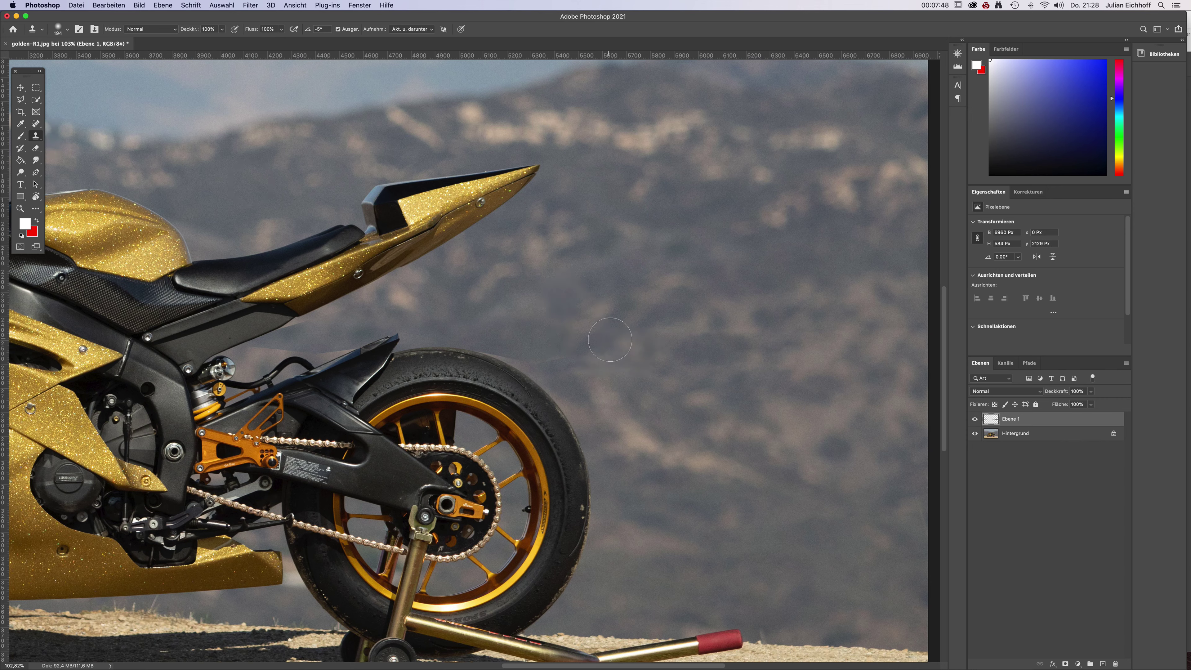
Set the Clone Stamp size to 52 px and clone sampled hillside over the small seam just behind the rear tyre.
right_click(643, 300)
click(710, 218)
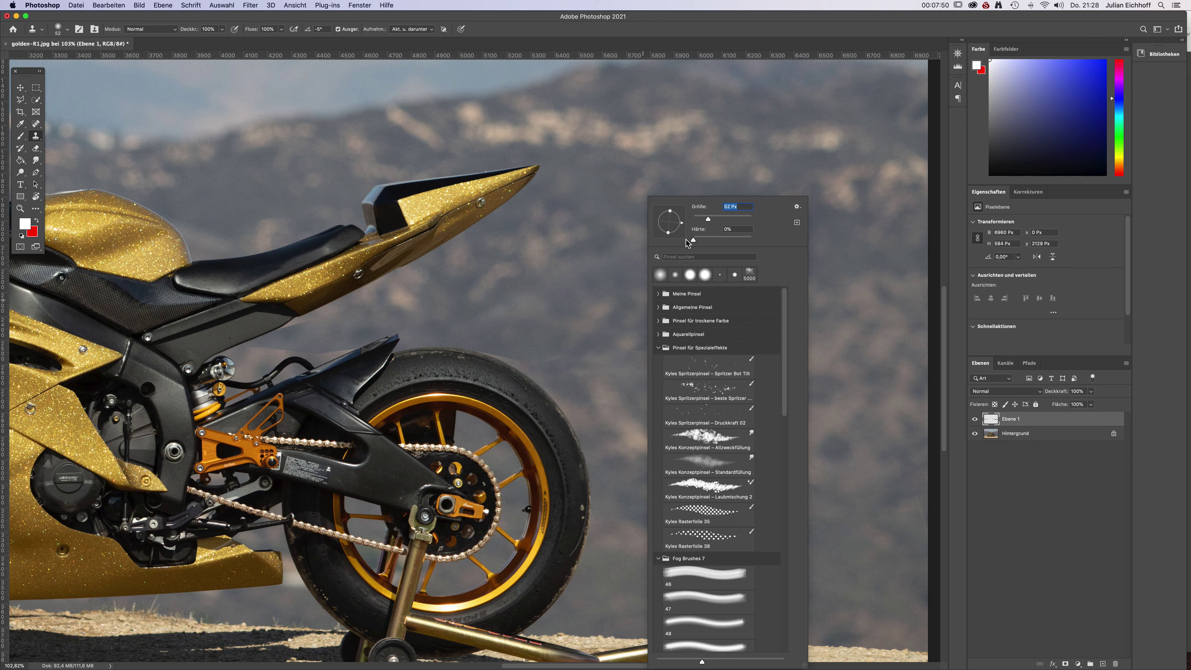
alt+click(602, 369)
drag(651, 349, 632, 347)
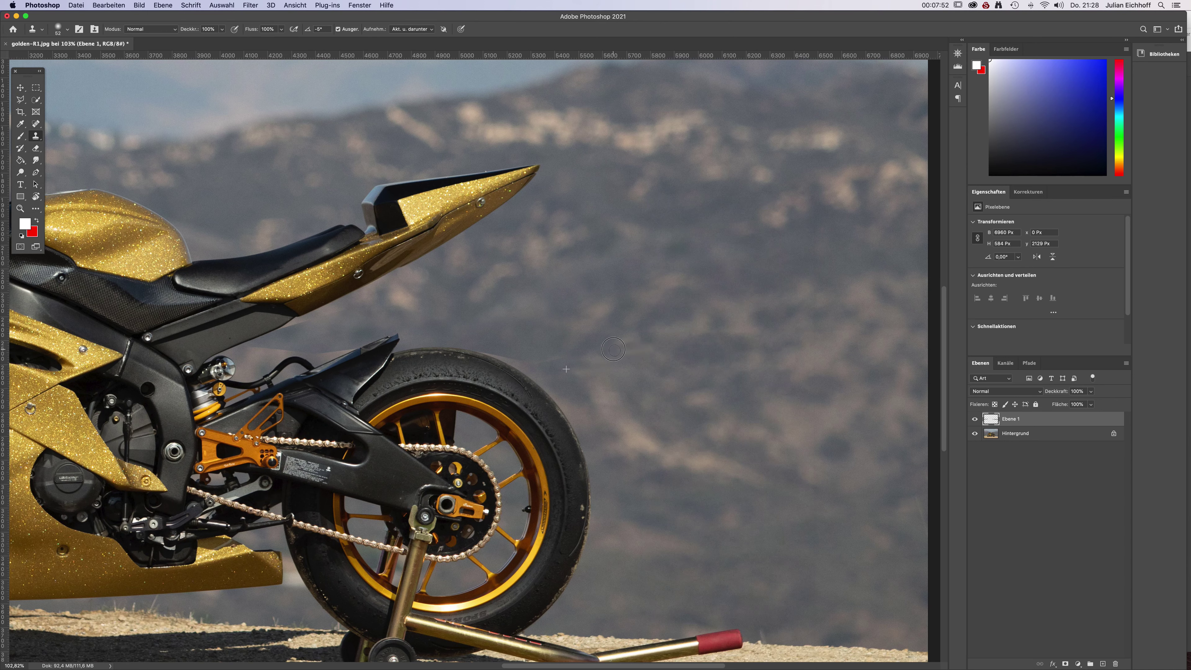
Set the Clone Stamp size to 124 px and blend the seam toward the tyre with hillside sampled slightly below it.
right_click(750, 323)
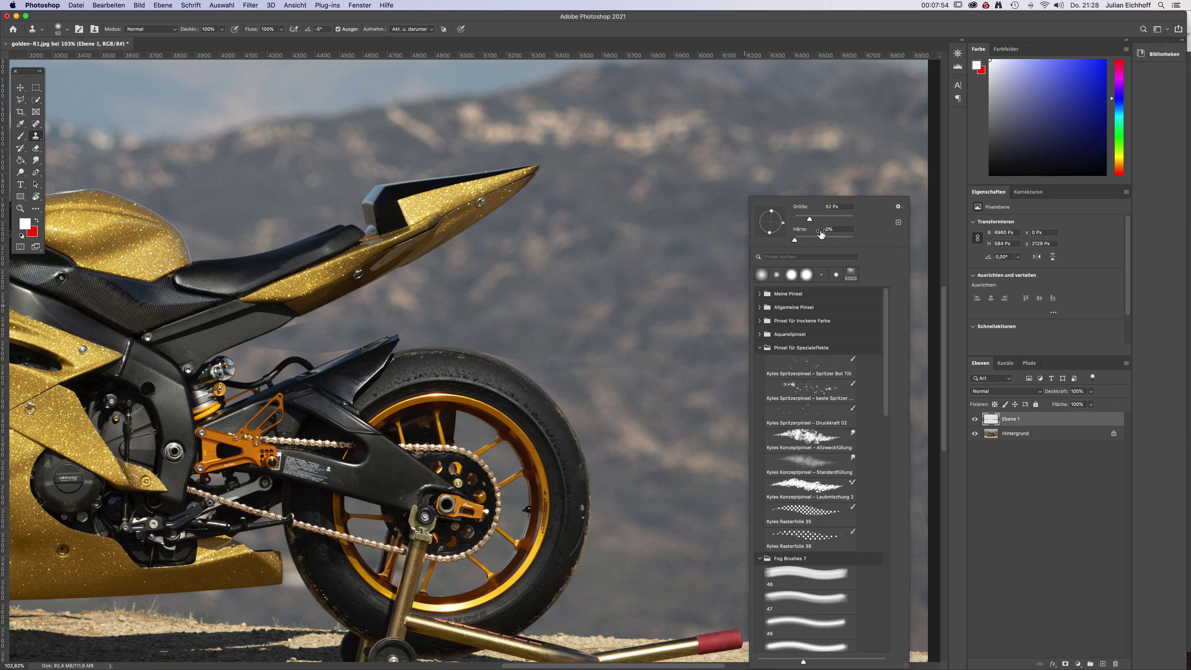
click(828, 219)
alt+click(682, 386)
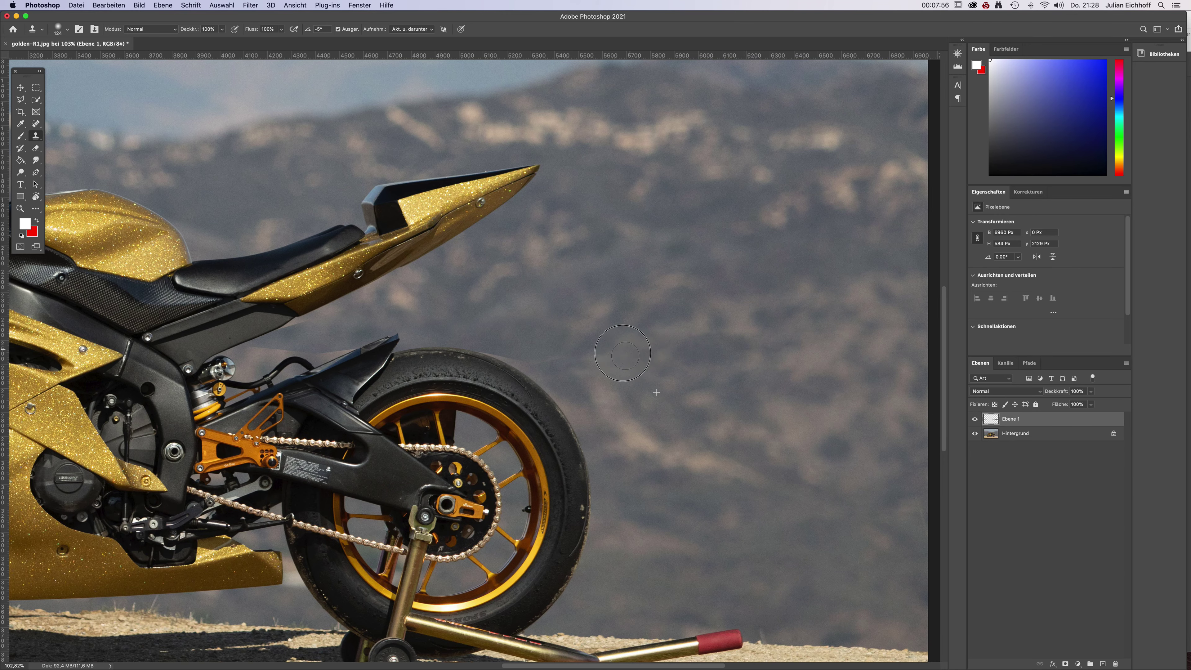
drag(623, 353, 570, 361)
Clone clean hillside over the leftover seam along the rear tyre's upper edge, finishing with a 54 px brush.
scroll(624, 380, up, 5)
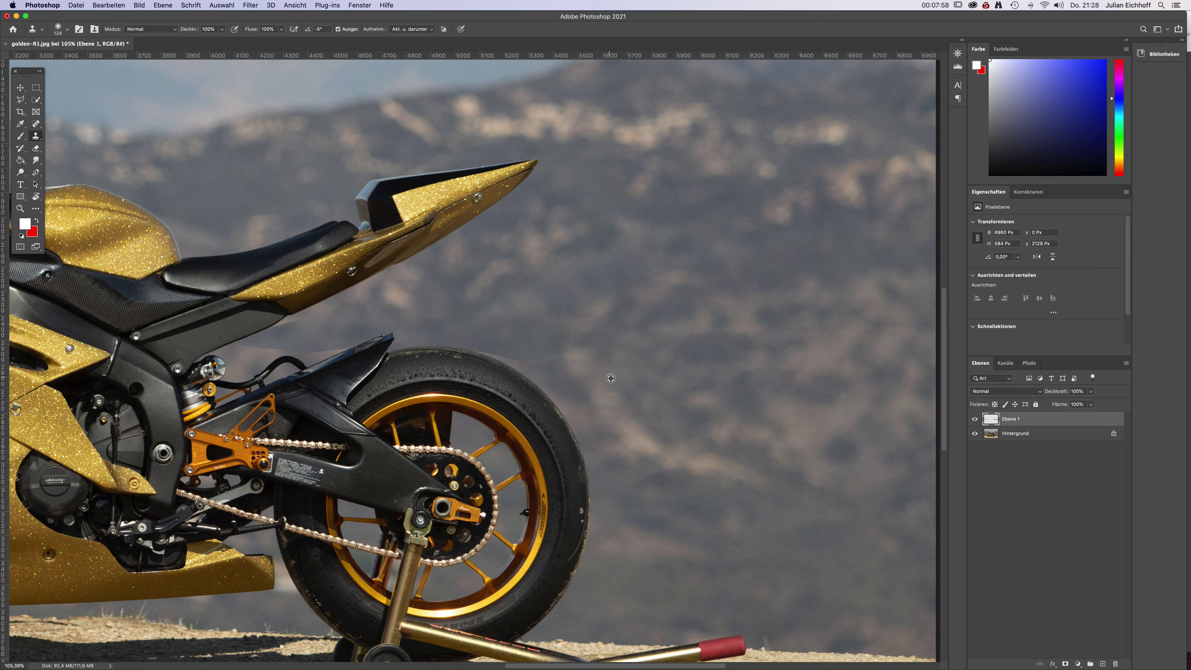
alt+click(703, 201)
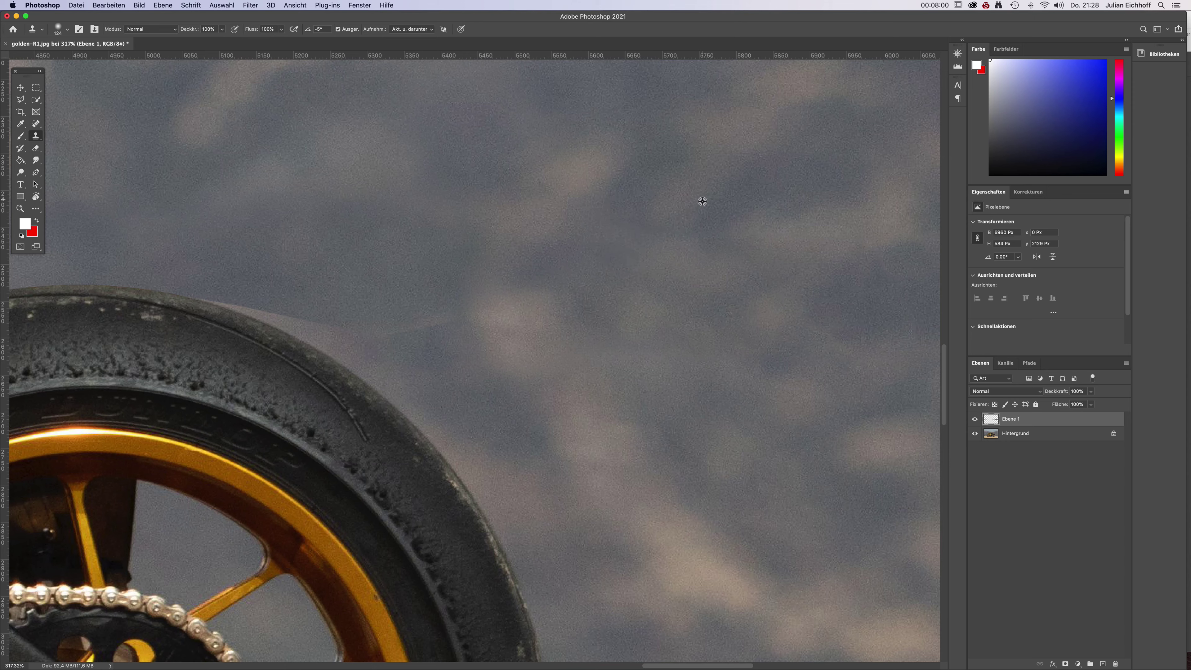
drag(479, 319, 343, 310)
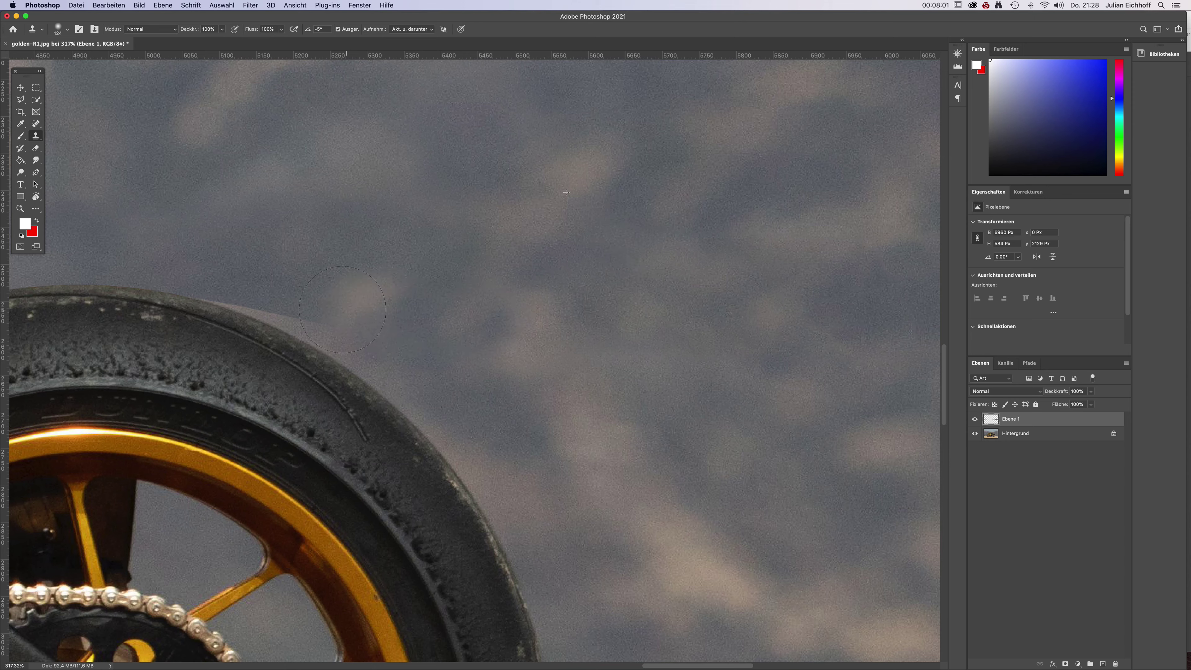
right_click(434, 226)
key(Return)
mouse_move(255, 300)
mouse_down()
mouse_move(354, 319)
mouse_move(311, 323)
mouse_move(386, 323)
mouse_up()
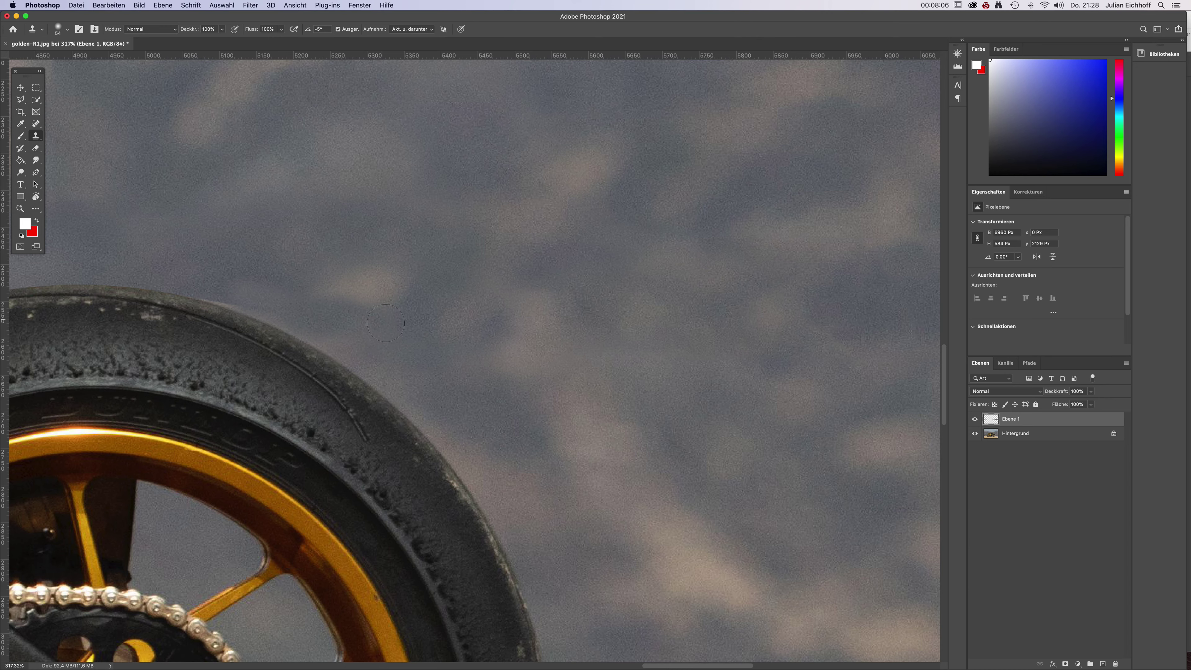
Enlarge the Clone Stamp brush and clone hillside sampled above the rear tyre over the repaired patch beside its upper edge.
scroll(400, 313, down, 1)
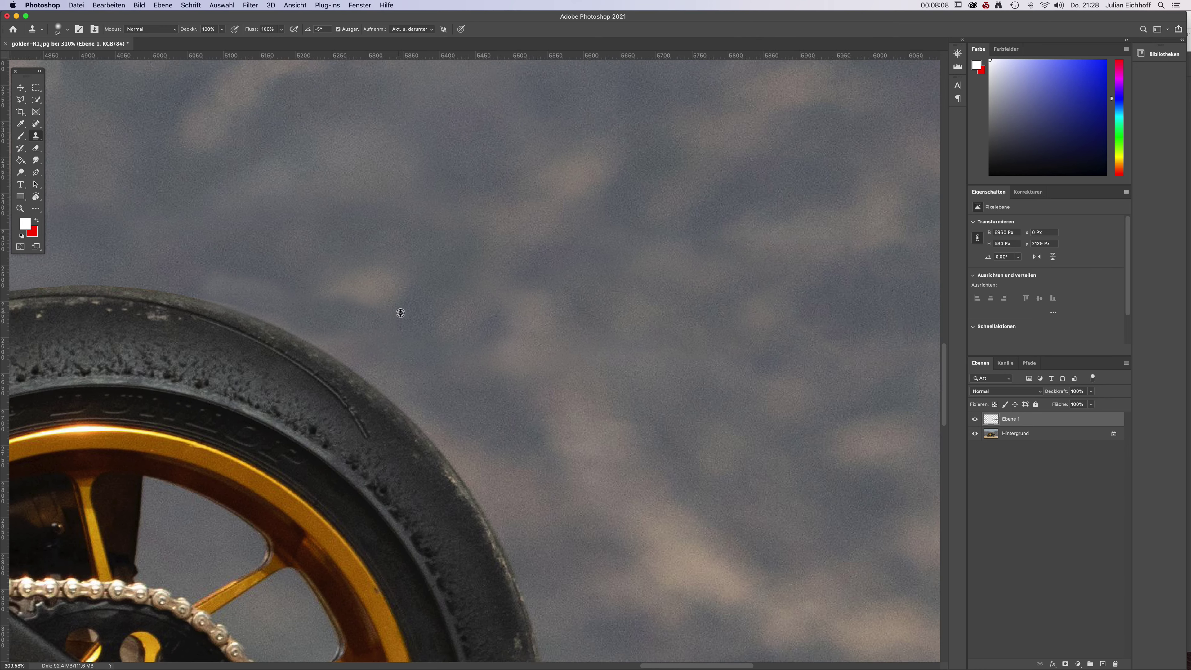
scroll(400, 313, down, 5)
scroll(370, 287, up, 4)
right_click(364, 287)
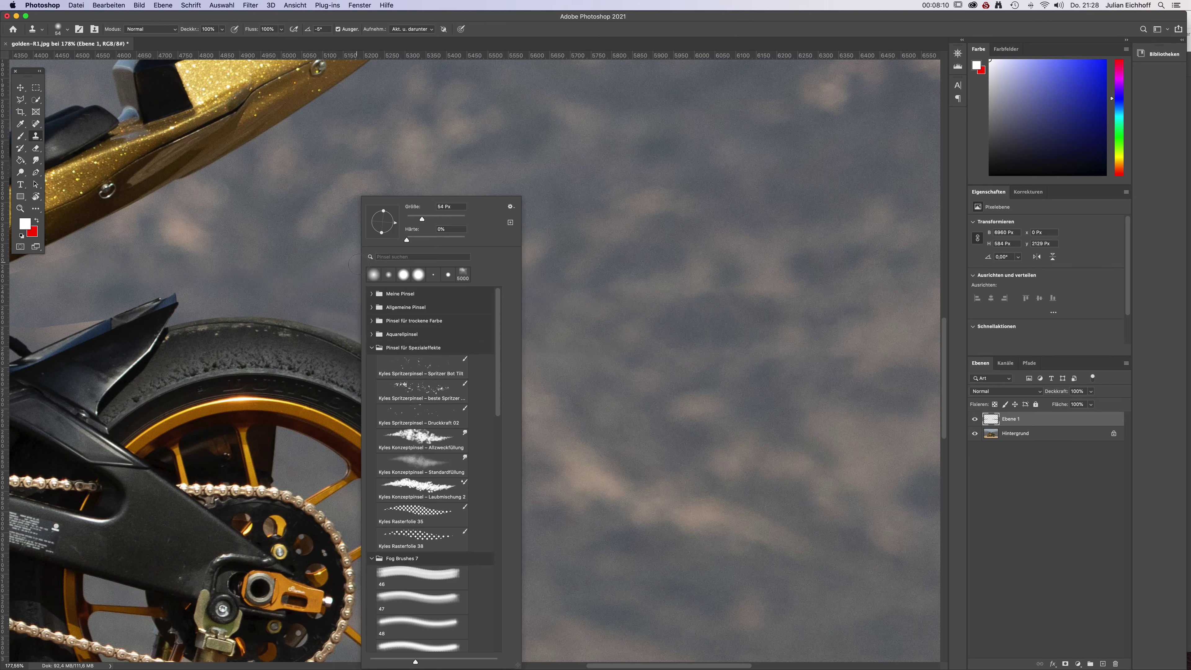
drag(423, 219, 439, 219)
alt+click(341, 254)
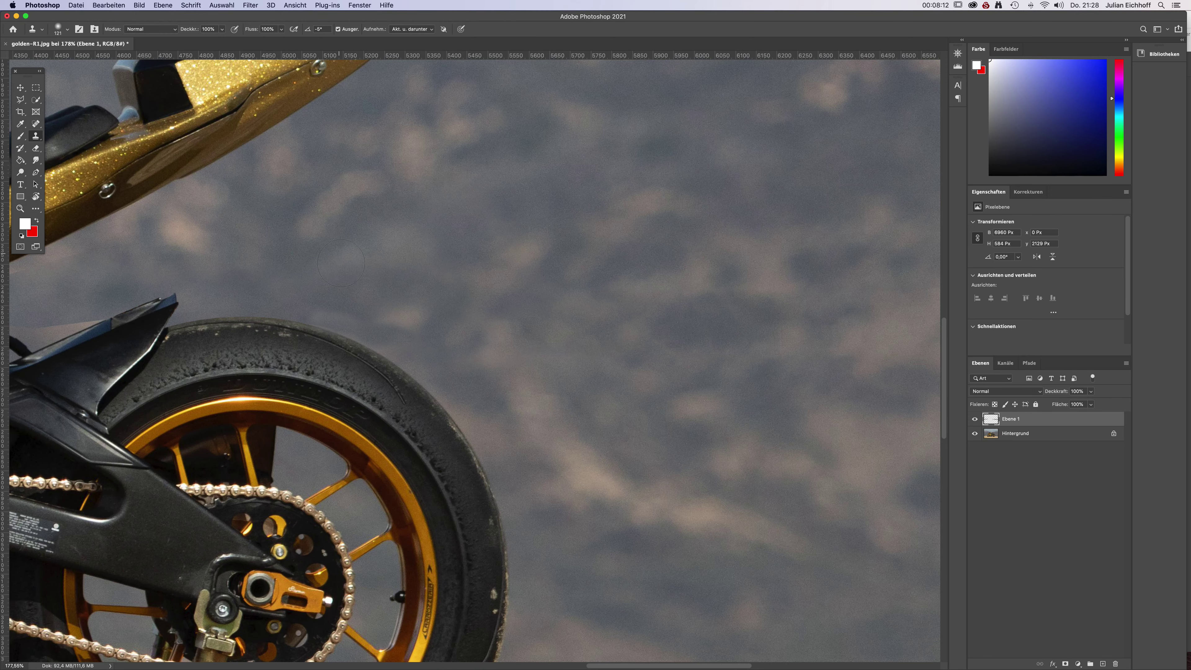
drag(314, 304, 422, 331)
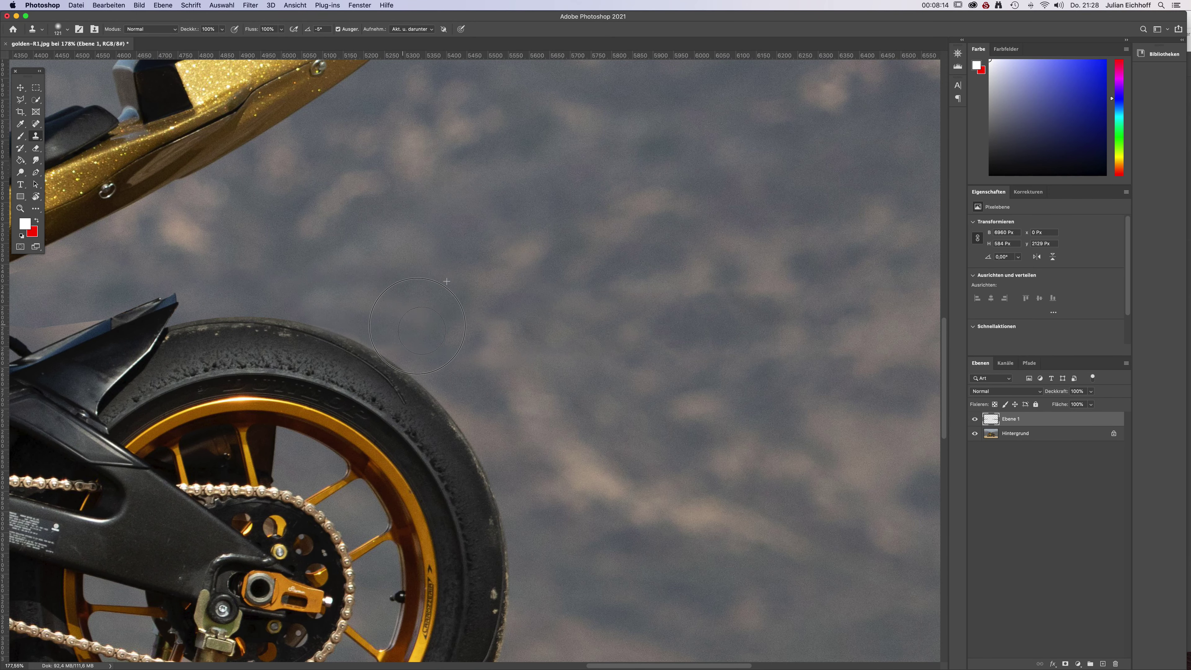
Set the Clone Stamp size to 88 px and clone hillside over the seam just below the motorcycle's tail section.
scroll(601, 290, left, 10)
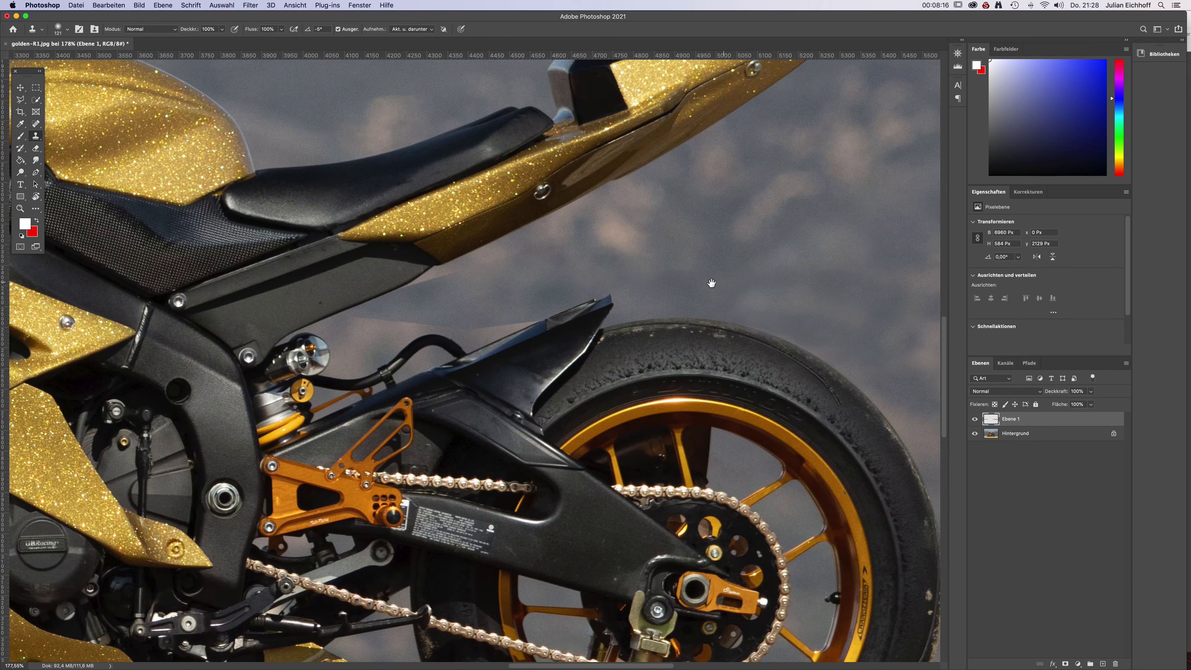
right_click(652, 244)
drag(733, 219, 728, 219)
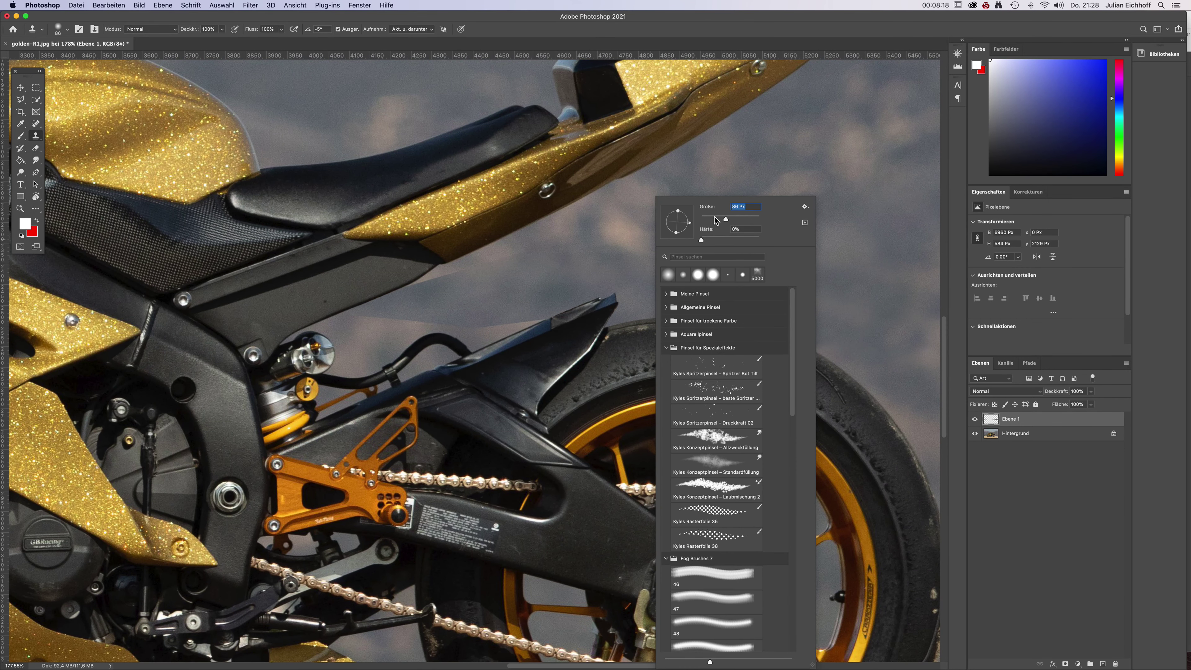
click(622, 220)
drag(532, 311, 476, 312)
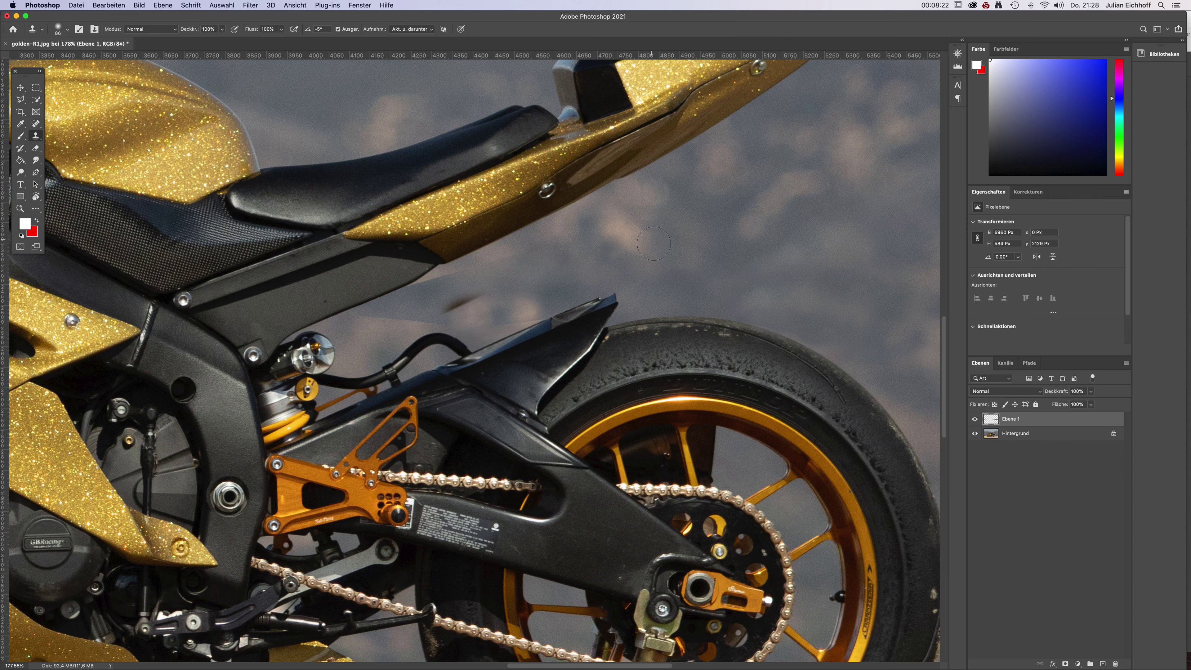
key(super+z)
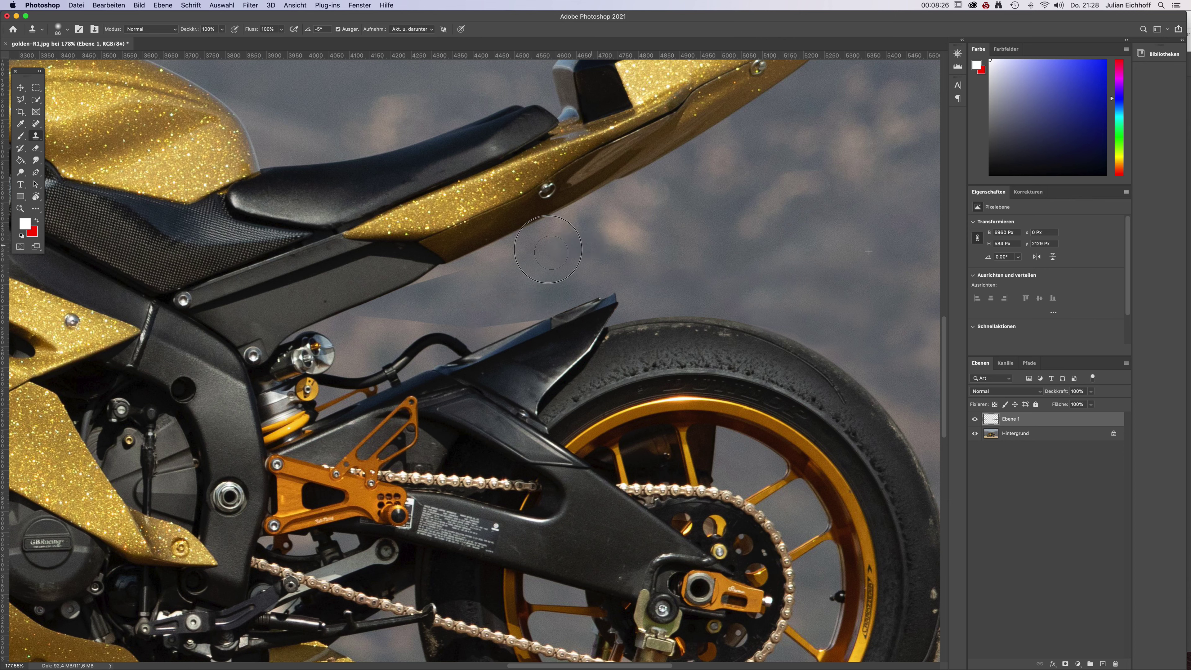
mouse_move(499, 256)
mouse_down()
mouse_move(419, 301)
mouse_move(459, 287)
mouse_up()
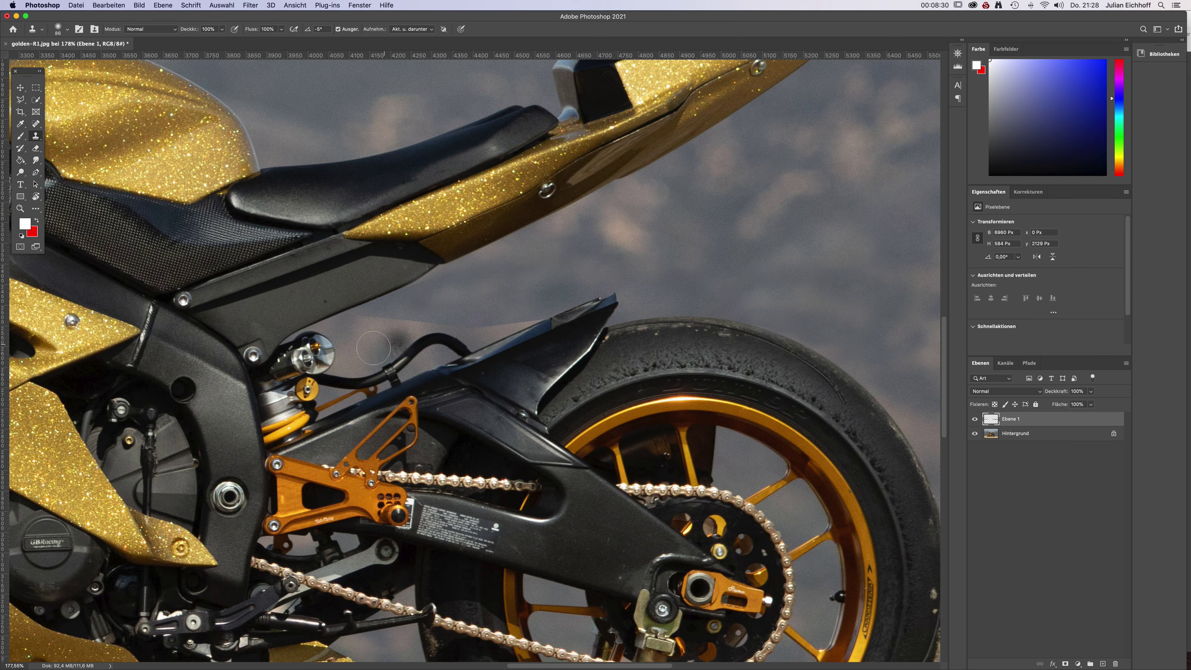
Reduce the Clone Stamp brush and clone hillside sampled beside the rear shock over the start of the seam above it.
scroll(399, 332, up, 4)
scroll(389, 332, up, 1)
right_click(371, 329)
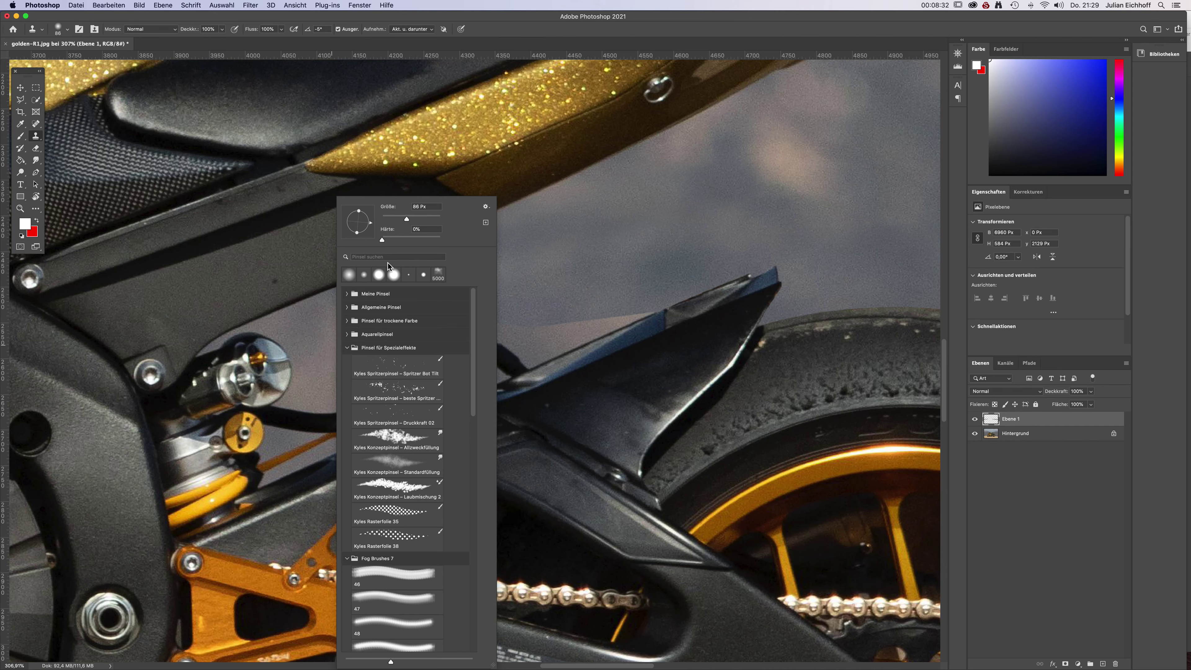
alt+click(317, 350)
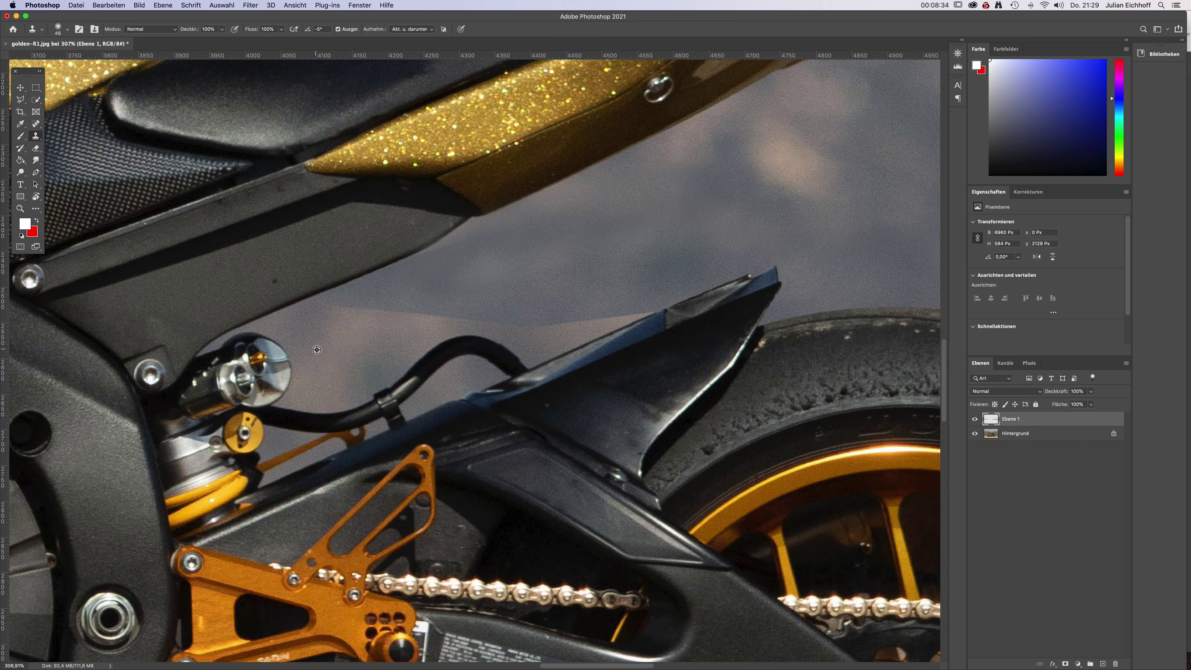
mouse_move(334, 319)
mouse_down()
mouse_move(387, 306)
mouse_move(426, 312)
mouse_move(374, 317)
mouse_up()
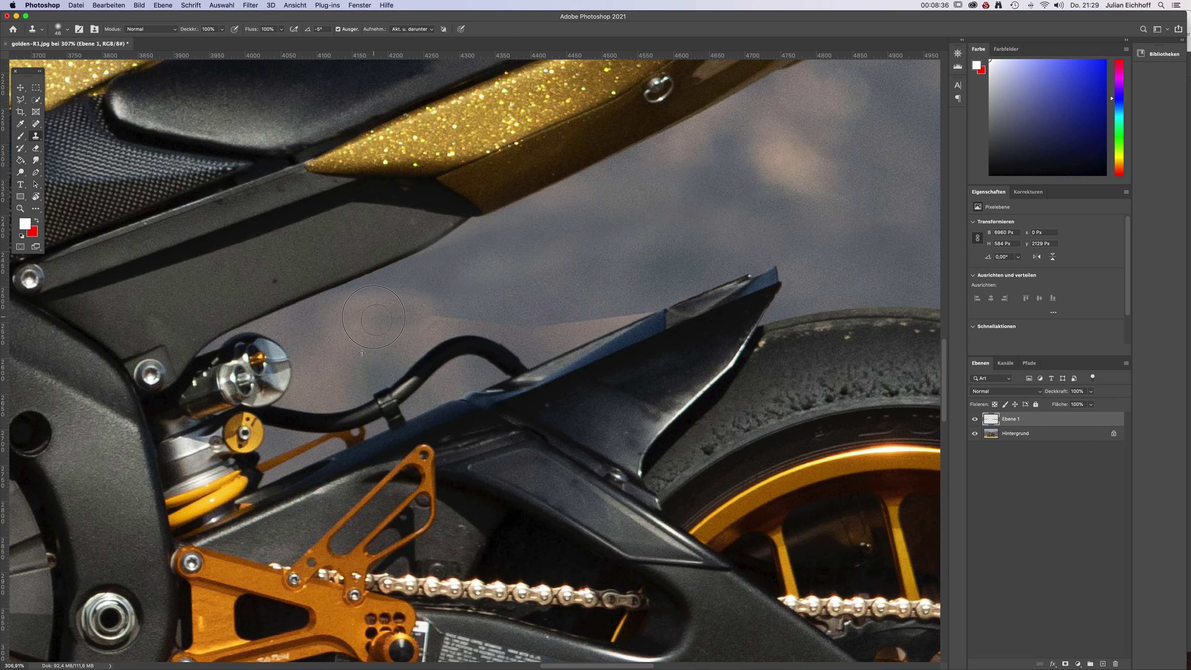
Enlarge the Clone Stamp brush and clone hillside over the seam above the curved black hose, undoing strokes that copy the hose.
right_click(892, 155)
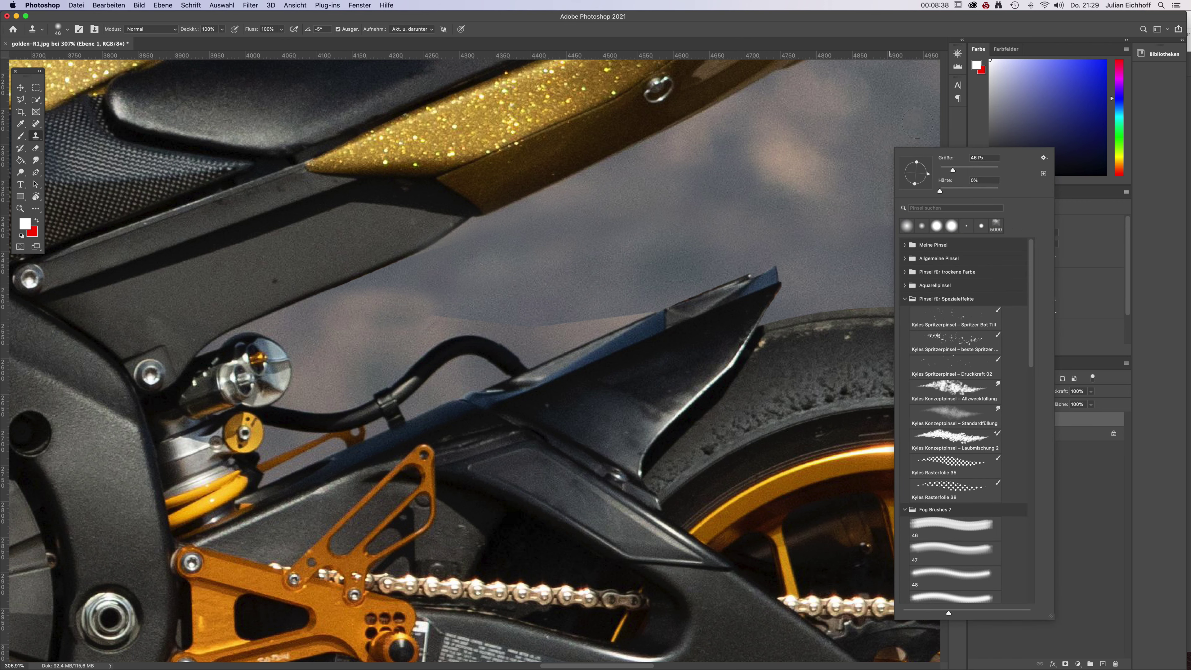
drag(953, 171, 958, 171)
alt+click(801, 160)
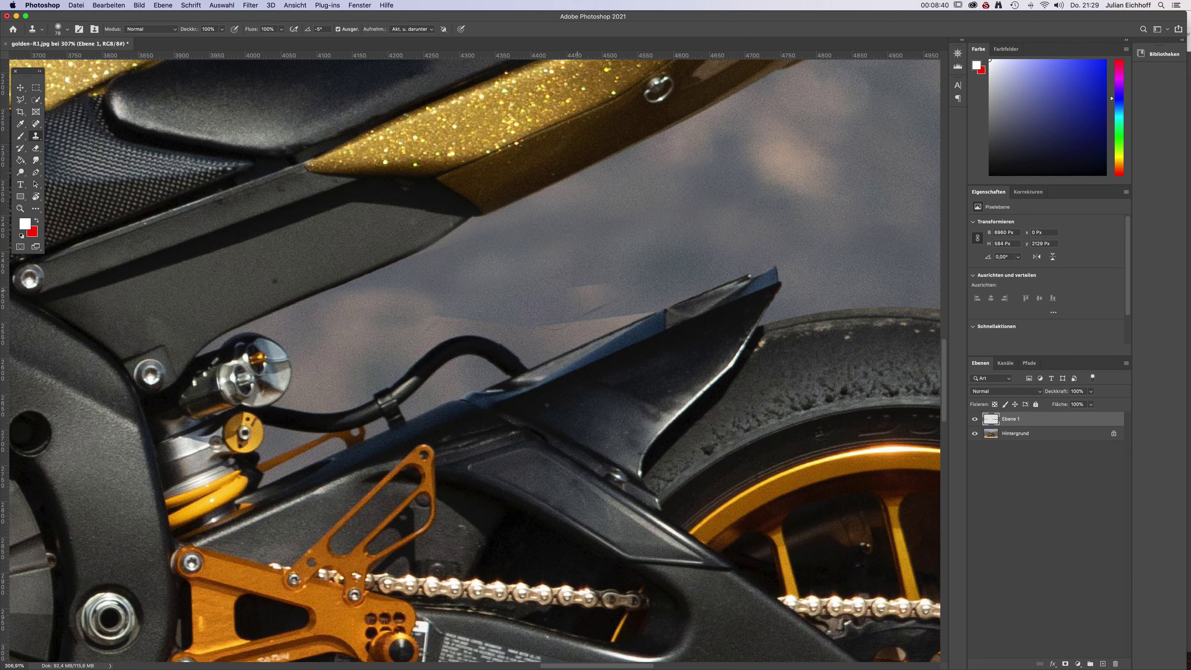
drag(434, 329, 488, 310)
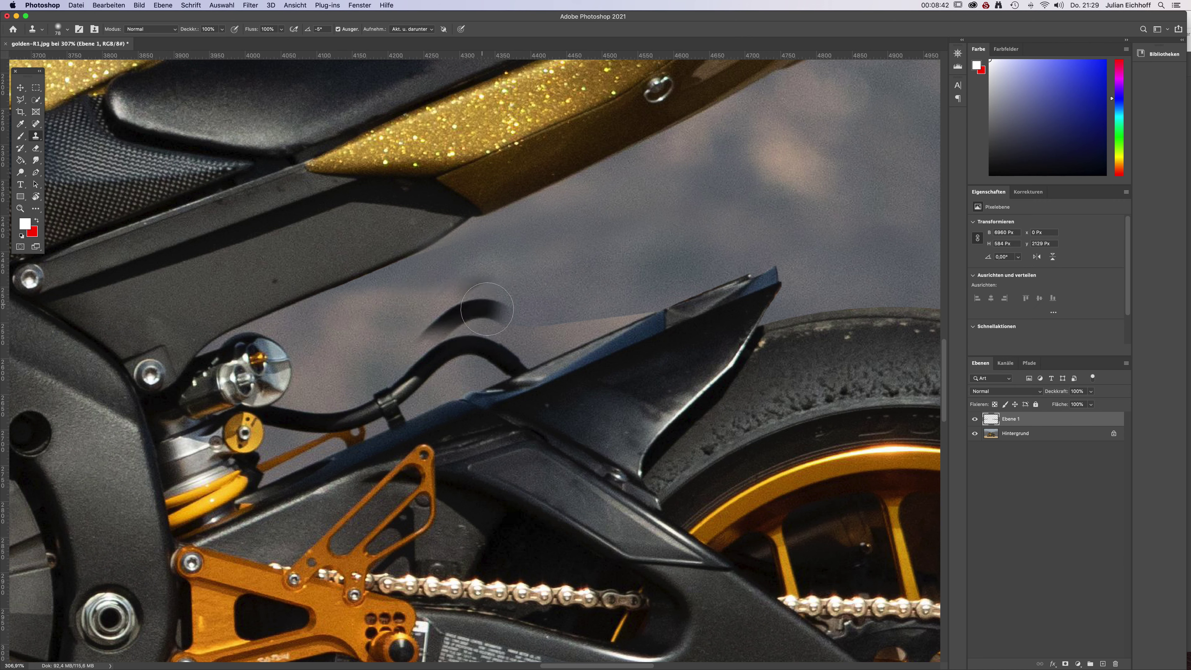
key(super+z)
key(super+z)
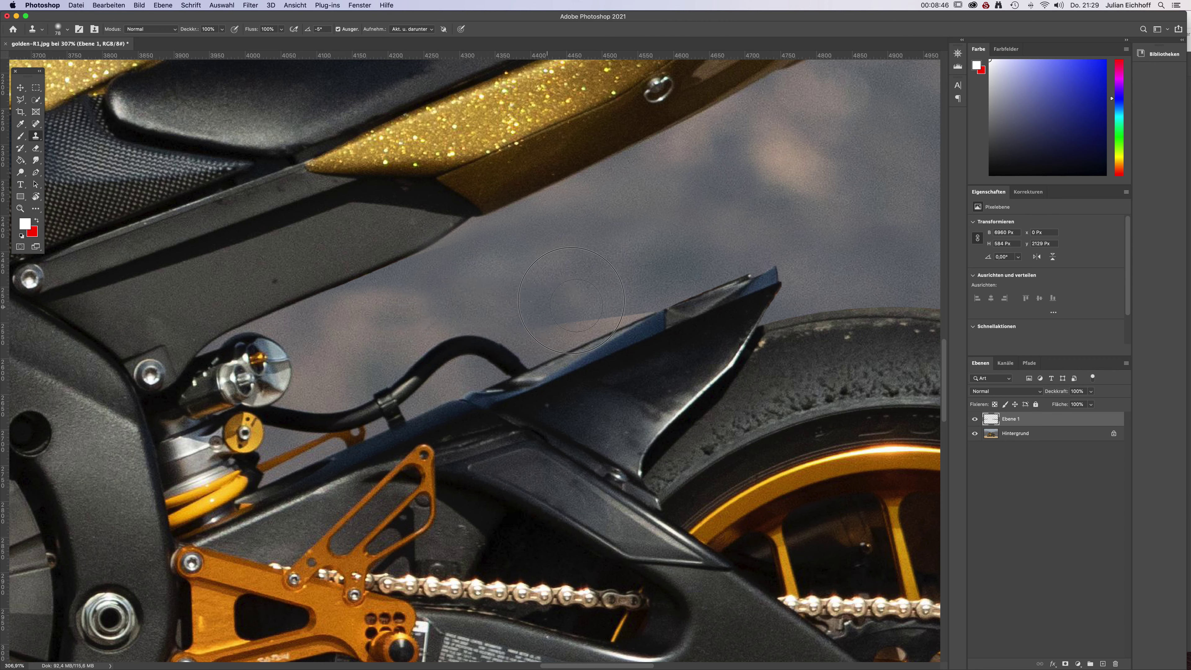
Reduce the Clone Stamp brush and clone hillside over the remaining seam along the upper edge of the rear tyre hugger.
right_click(620, 227)
drag(684, 218, 679, 219)
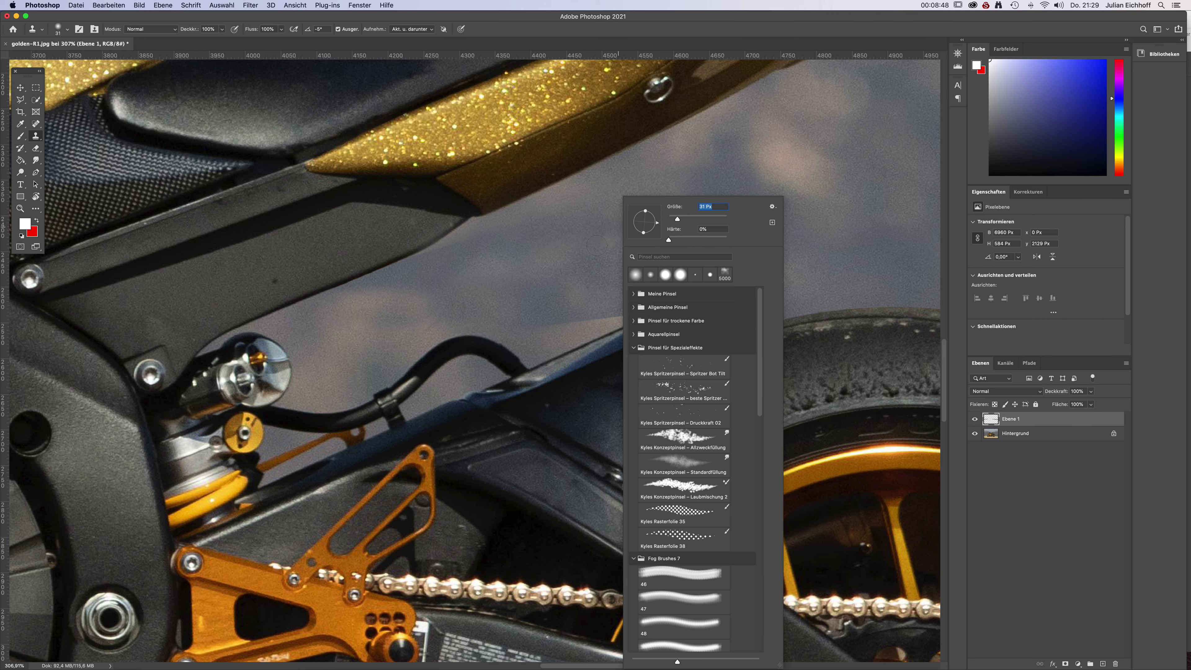
click(577, 238)
drag(646, 312, 547, 336)
Compare the whole retouched photo with the original by hiding and showing the layer Ebene 1.
scroll(604, 351, down, 8)
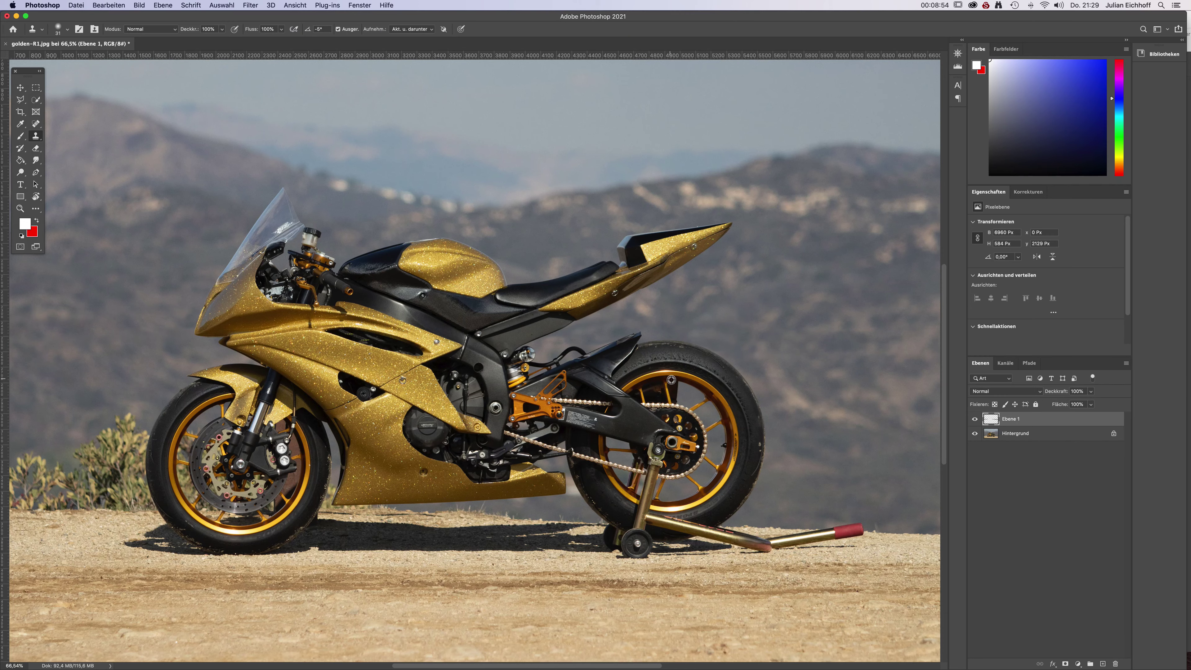
scroll(671, 380, down, 2)
scroll(668, 382, down, 3)
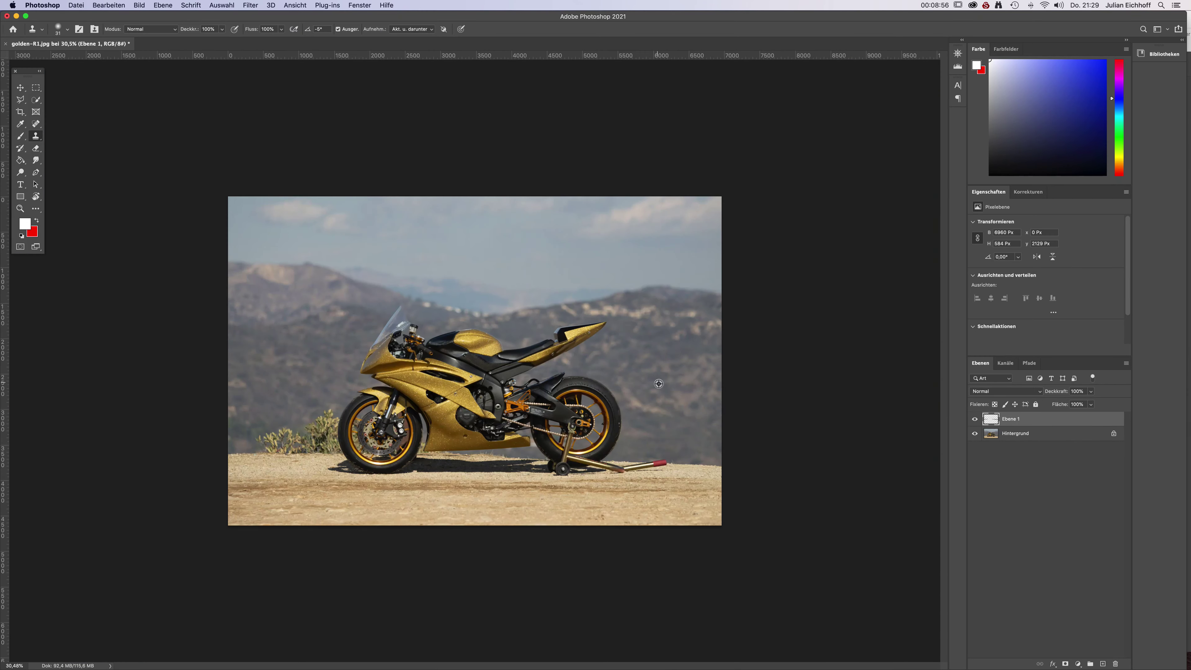
scroll(668, 381, up, 2)
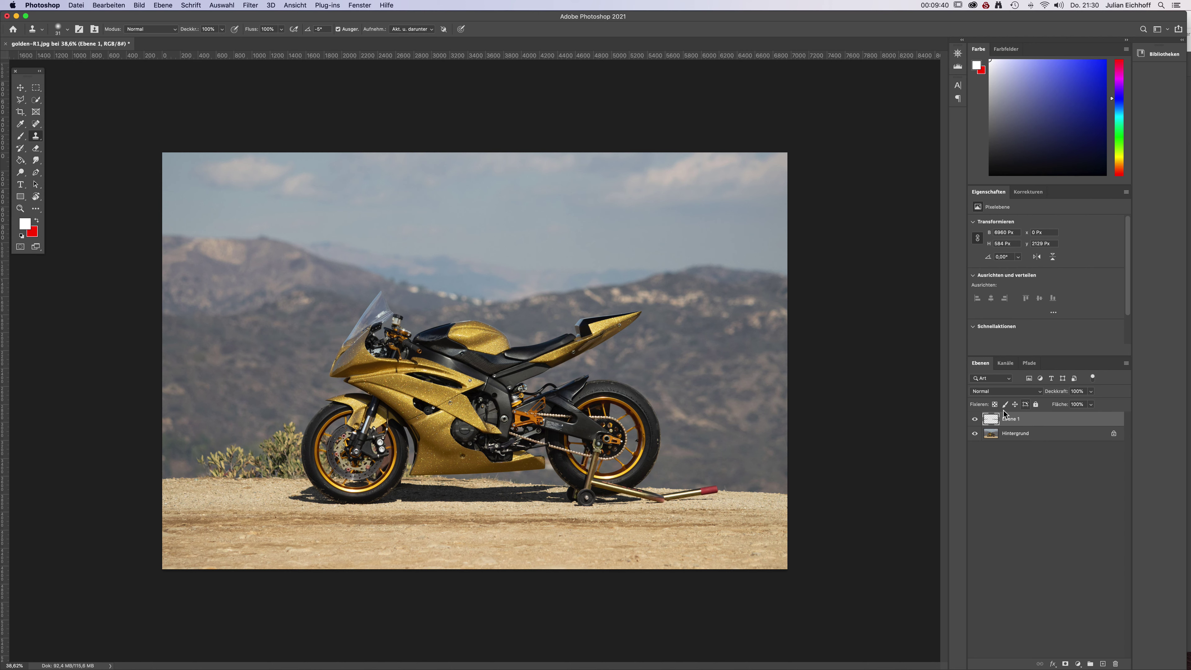
click(975, 419)
click(975, 420)
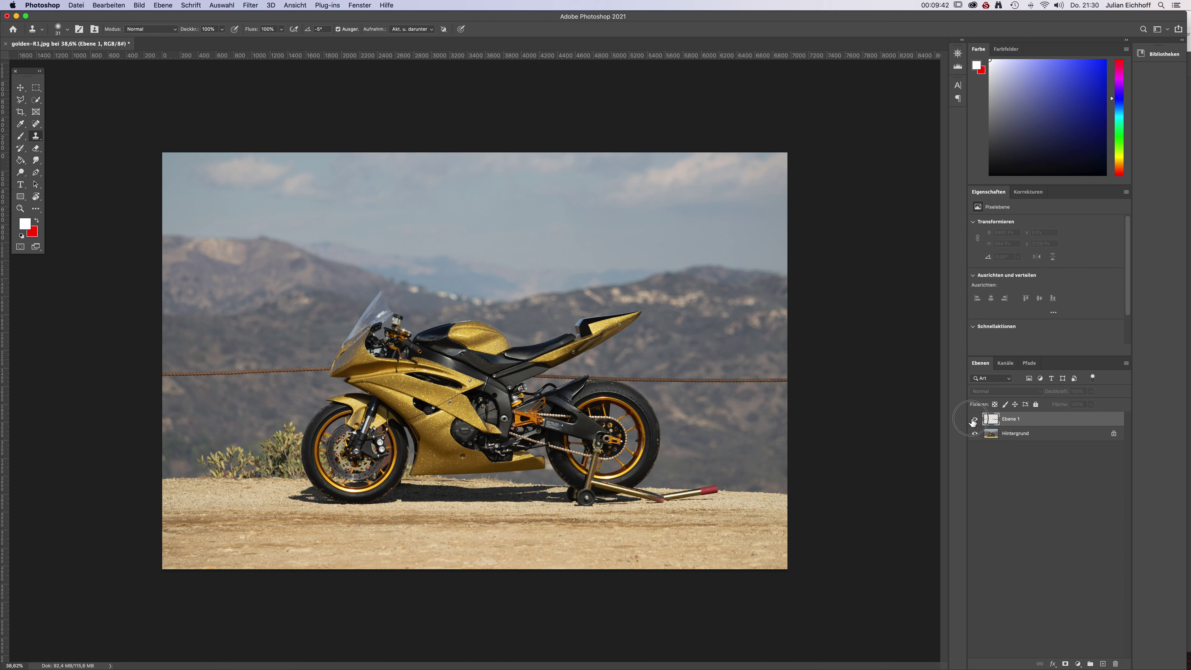